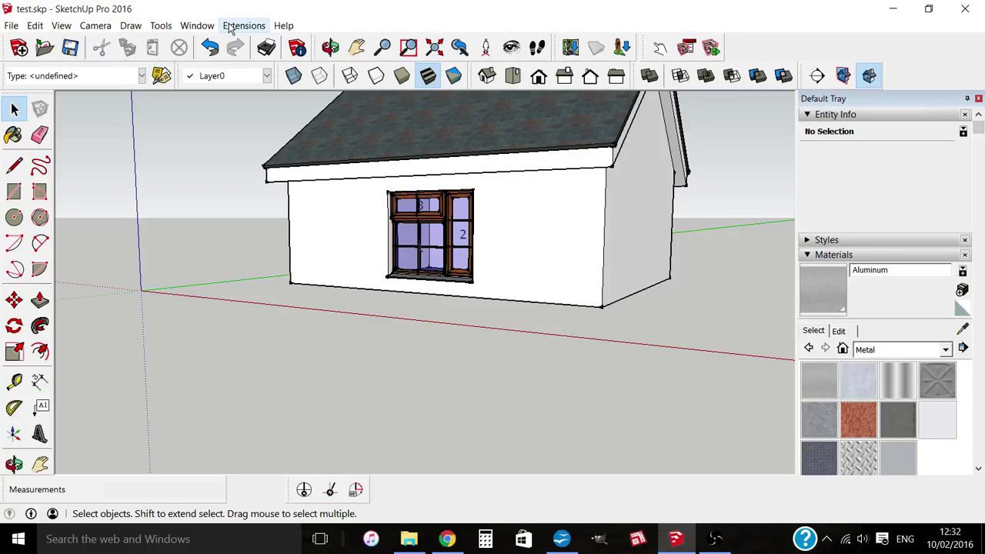
- Create a single WindowPlus window named B1 with the default dimensions and a fixed, transparent casement, and place it on the gable wall
{"action": "left_click", "coordinate": [231, 27]}
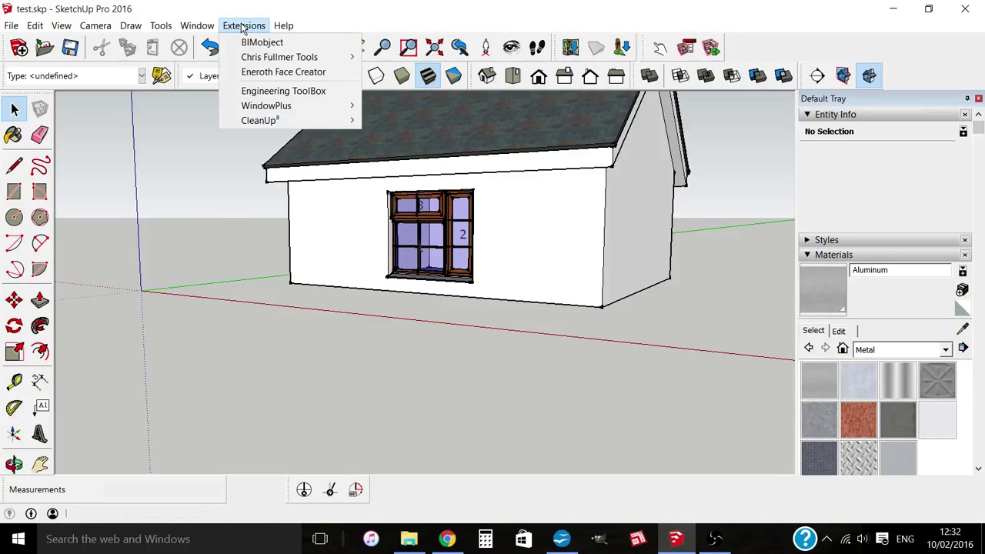
{"action": "mouse_move", "coordinate": [306, 104]}
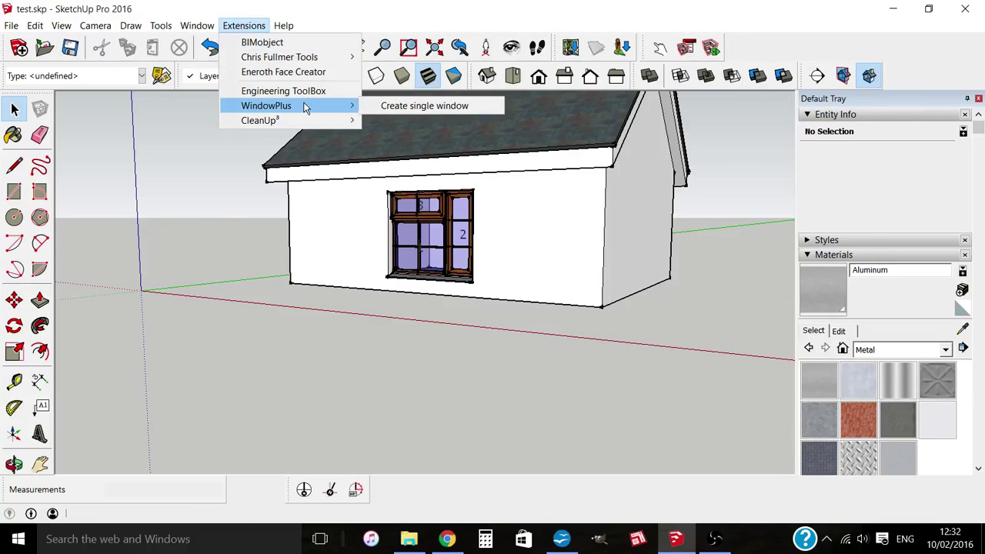
{"action": "left_click", "coordinate": [396, 108]}
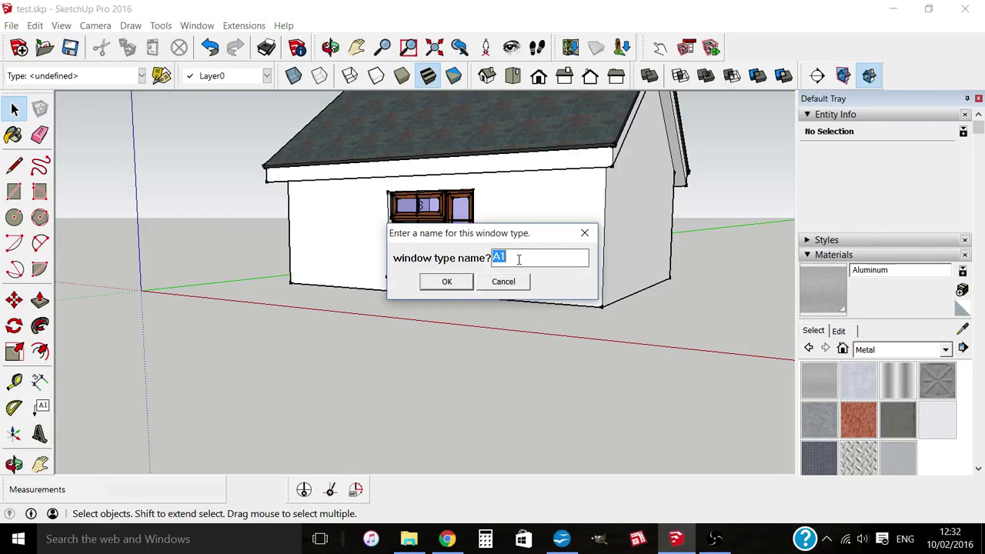
{"action": "type", "text": "B"}
{"action": "left_click", "coordinate": [445, 281]}
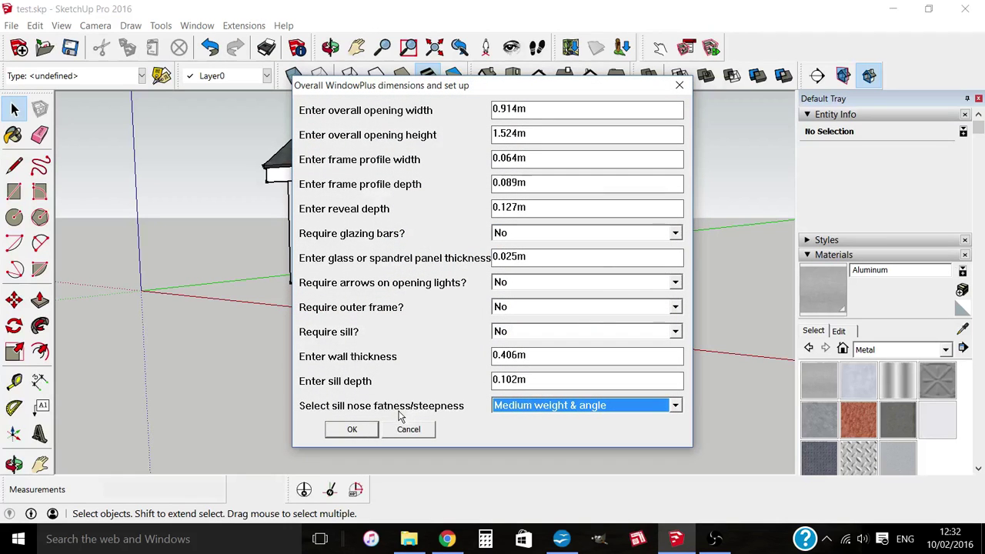
{"action": "left_click", "coordinate": [352, 430]}
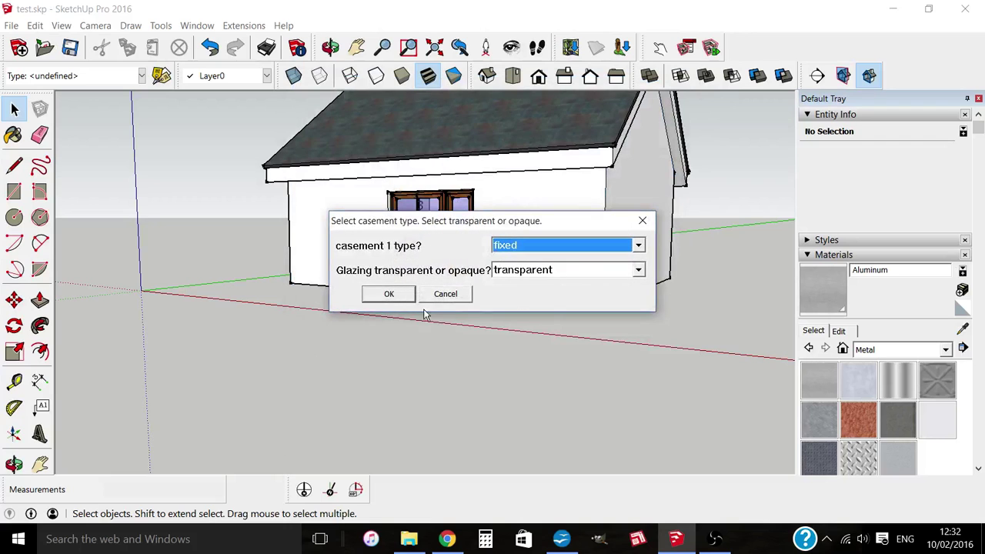
{"action": "left_click", "coordinate": [391, 294]}
{"action": "middle_click_drag", "start_coordinate": [590, 337], "coordinate": [538, 293]}
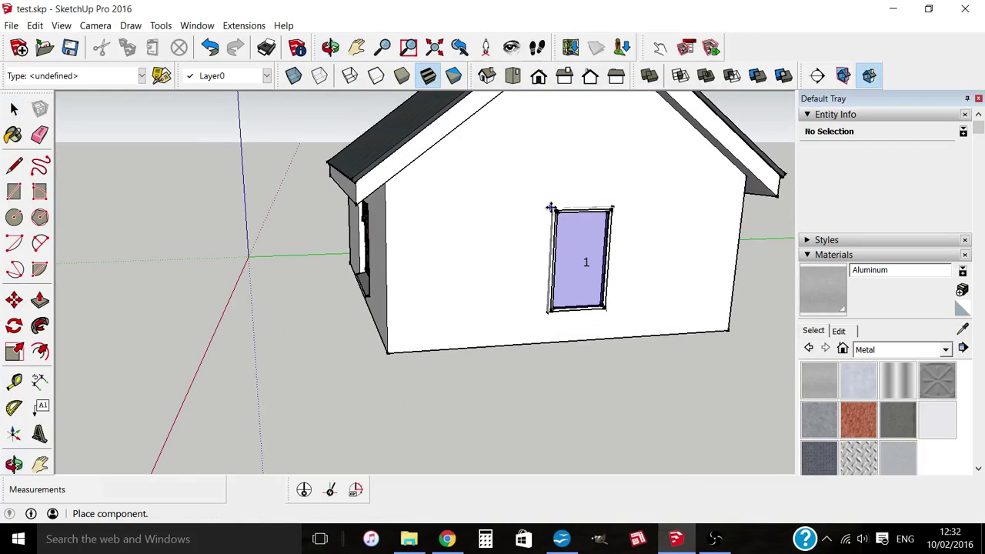
{"action": "middle_click_drag", "start_coordinate": [523, 211], "coordinate": [459, 257]}
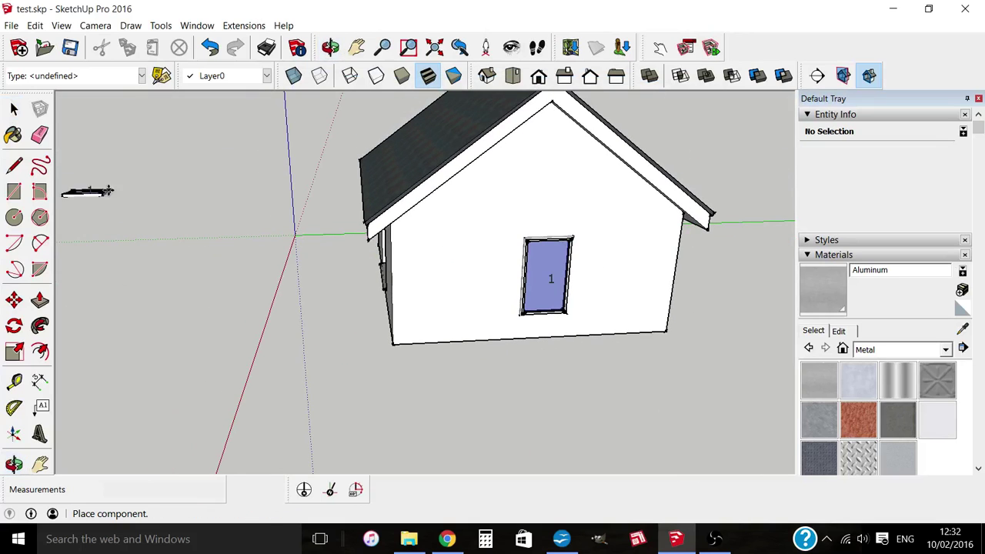
- Resize the gable window to an overall opening width of 1.8 m and height of 1.35 m
{"action": "left_click", "coordinate": [14, 300]}
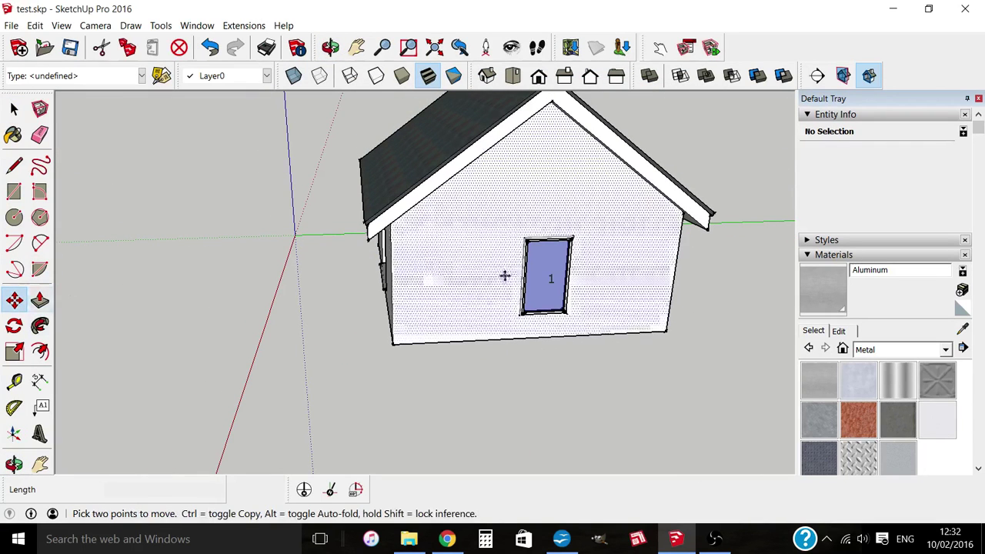
{"action": "right_click", "coordinate": [531, 269]}
{"action": "left_click", "coordinate": [616, 451]}
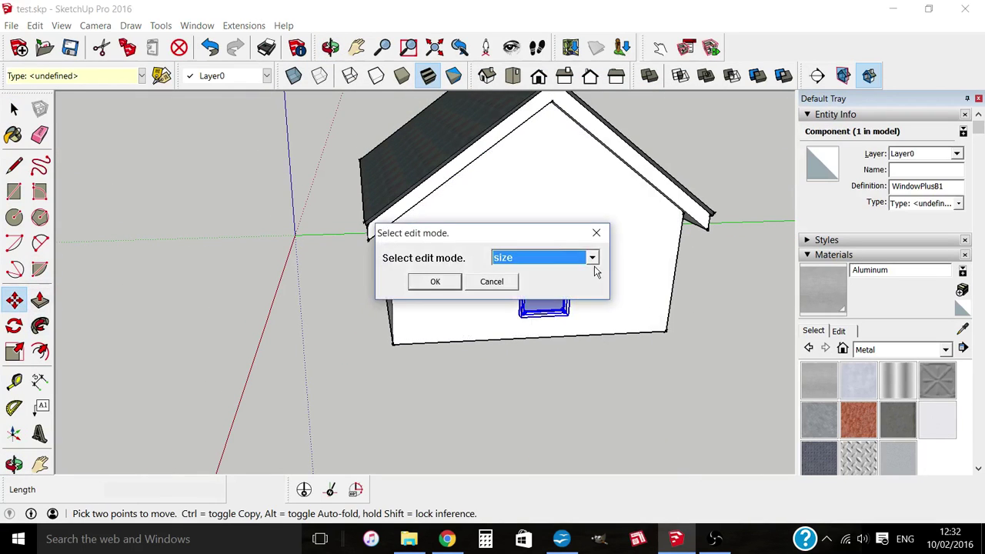
{"action": "left_click", "coordinate": [436, 282]}
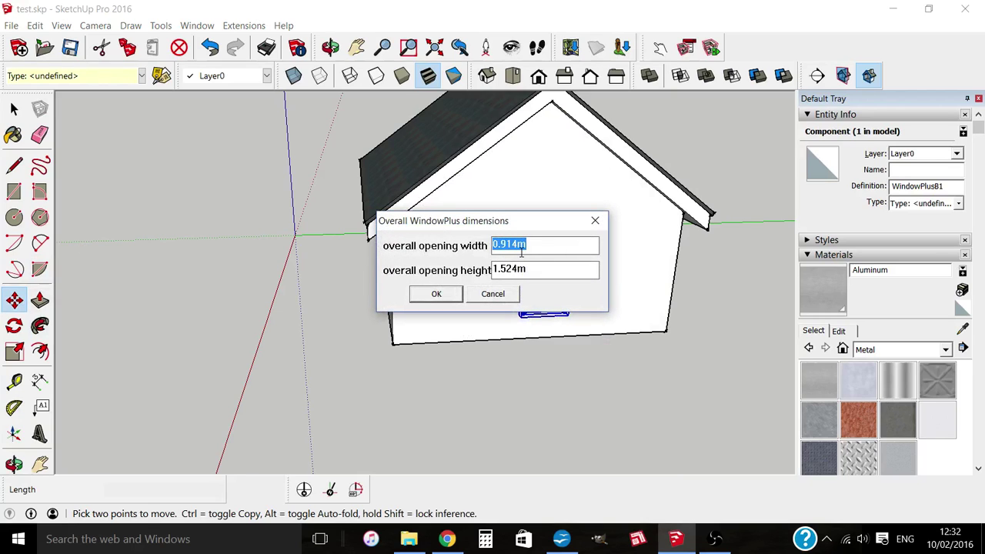
{"action": "type", "text": "1.8"}
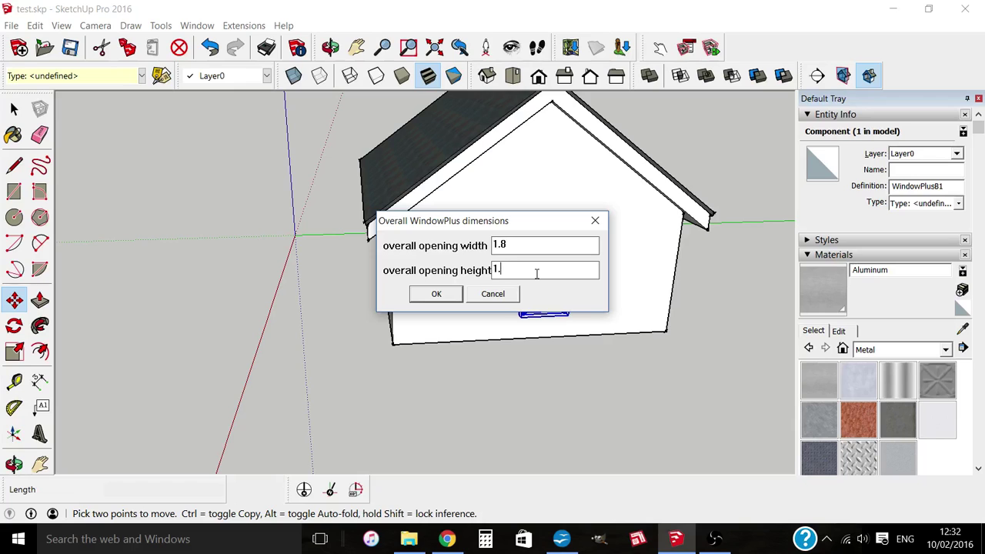
{"action": "type", "text": "1.35"}
{"action": "key", "text": "Return"}
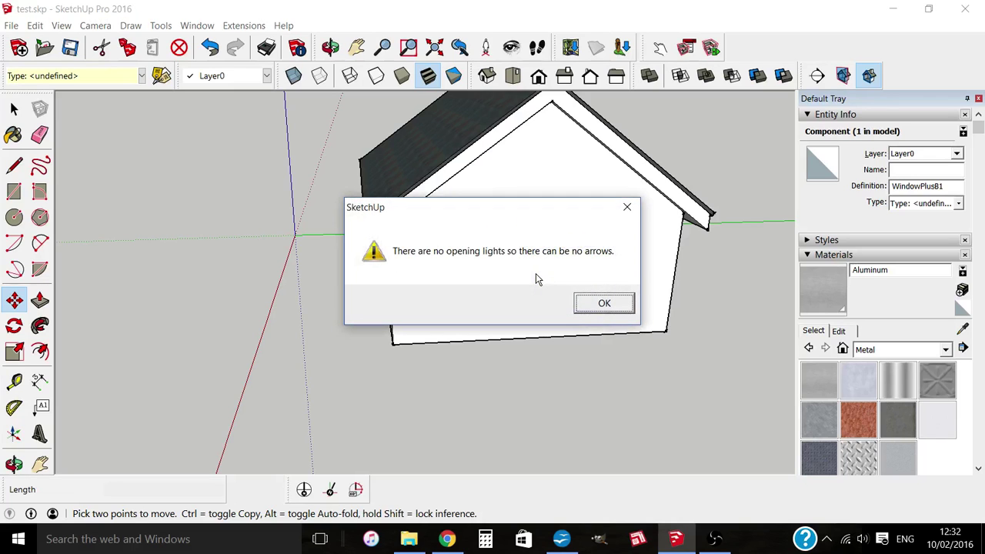
{"action": "left_click", "coordinate": [605, 306]}
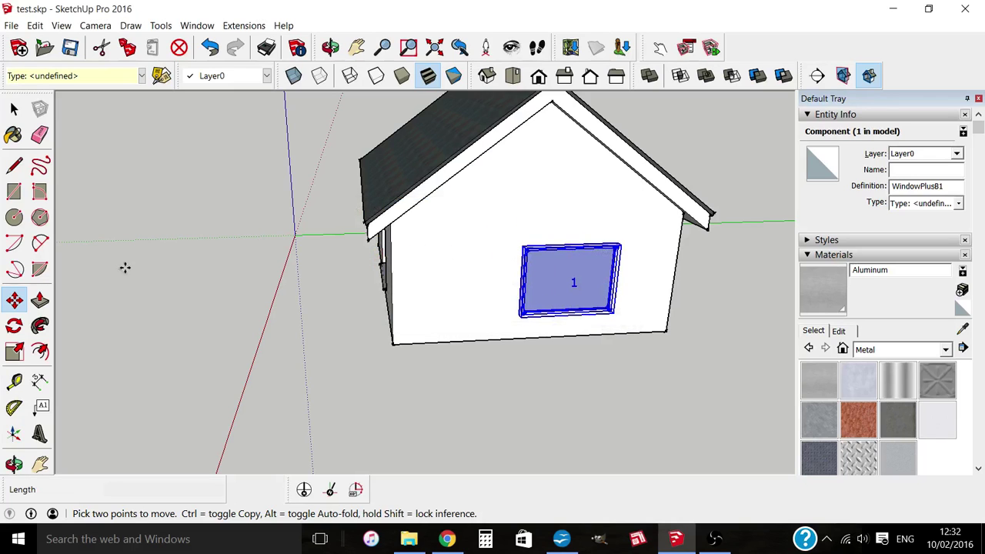
- Move the window about 0.6 m horizontally along the gable wall towards its centre
{"action": "left_click", "coordinate": [573, 250]}
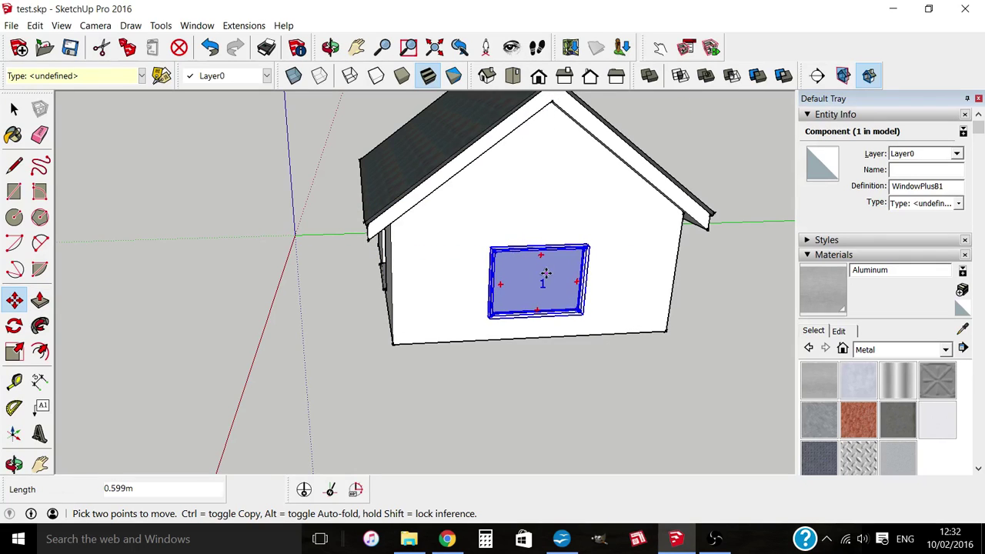
{"action": "middle_click_drag", "start_coordinate": [541, 282], "coordinate": [593, 250]}
{"action": "left_click", "coordinate": [14, 108]}
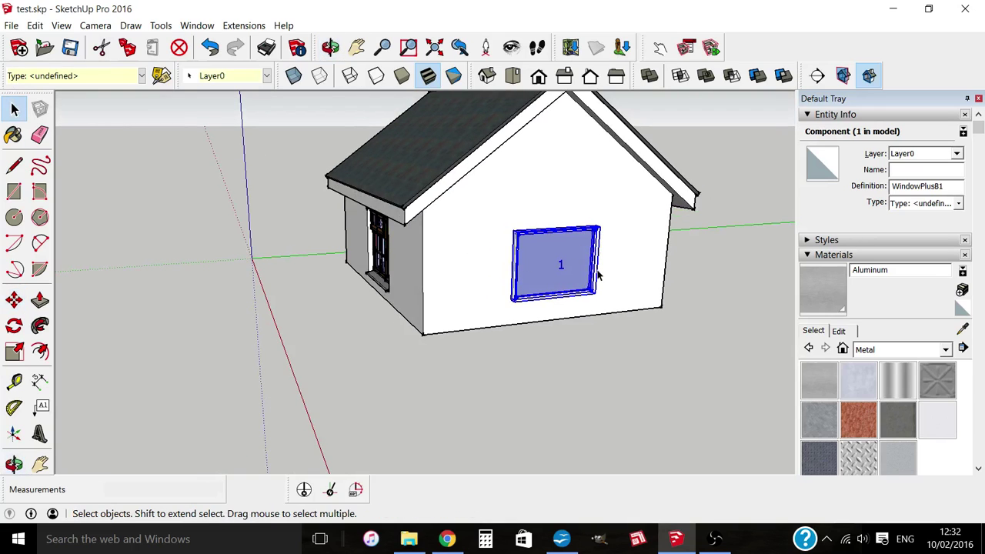
- Divide the gable window with 1 transom and 1 mullion on an equally spaced grid
{"action": "right_click", "coordinate": [576, 271]}
{"action": "left_click", "coordinate": [649, 453]}
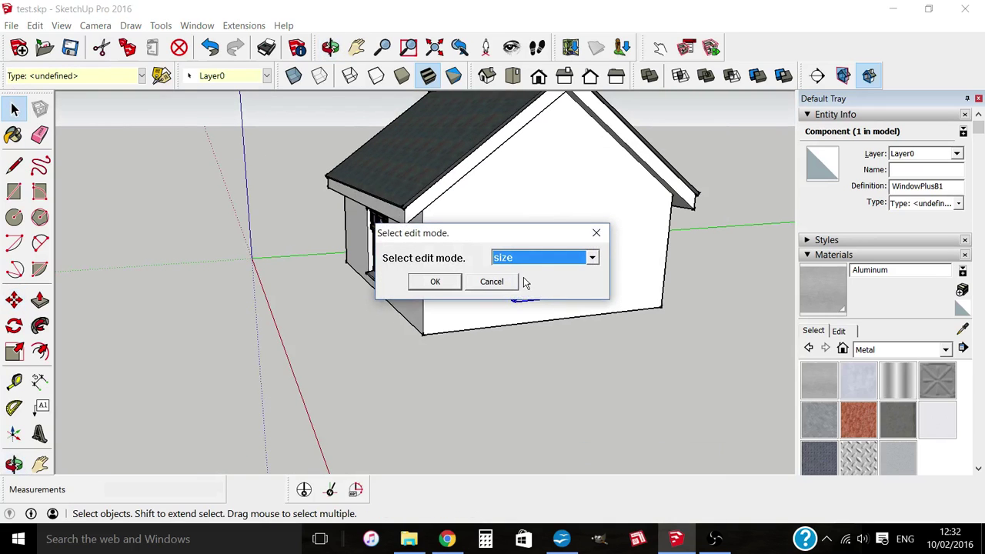
{"action": "left_click", "coordinate": [541, 262]}
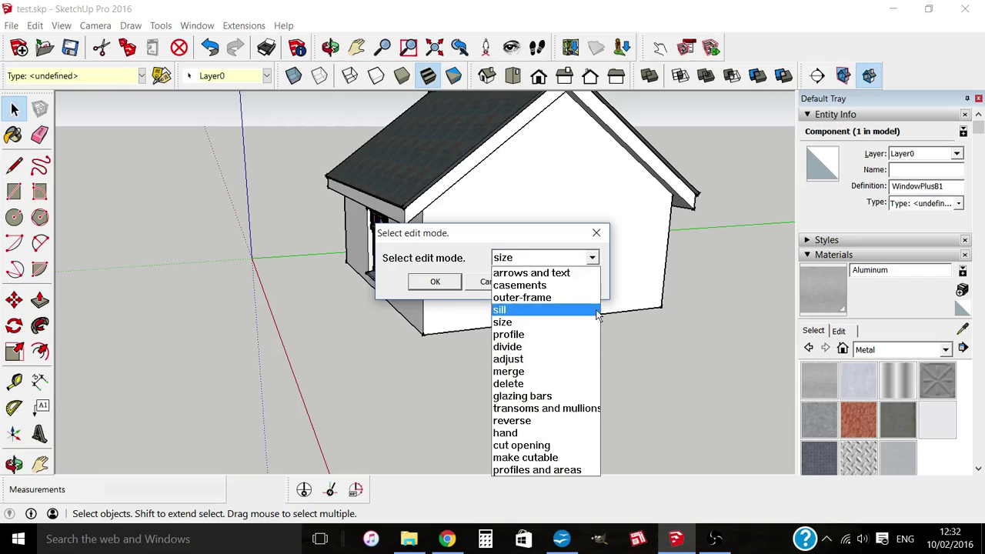
{"action": "left_click", "coordinate": [561, 409]}
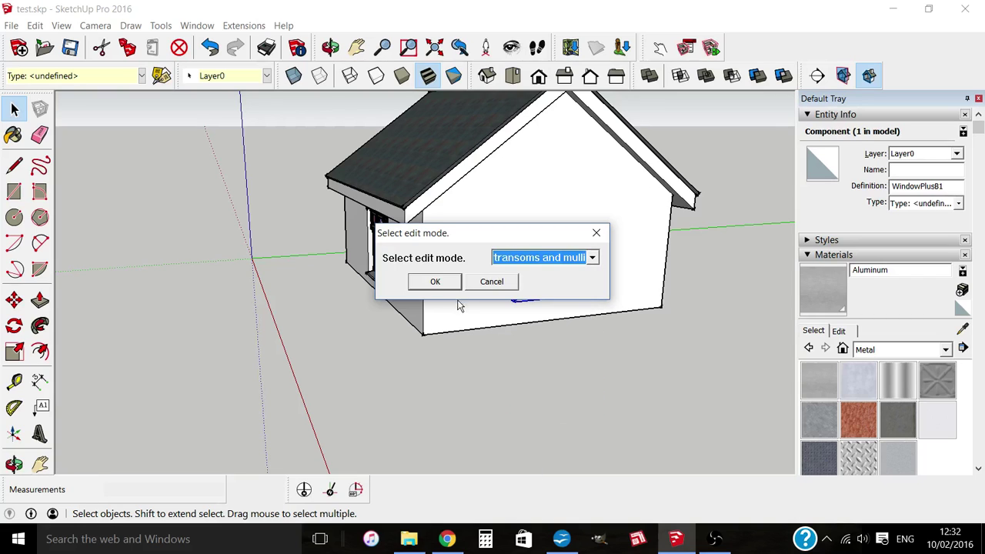
{"action": "left_click", "coordinate": [436, 282]}
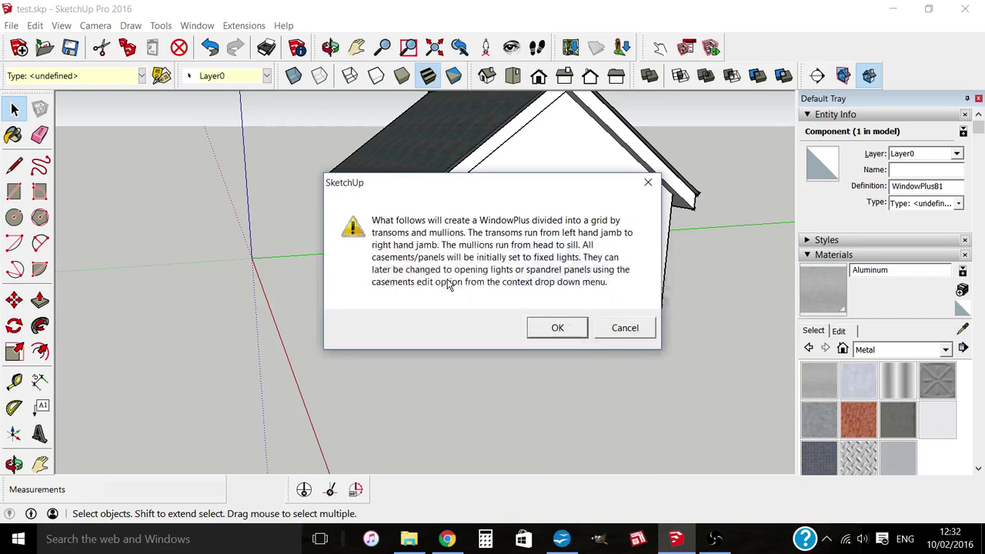
{"action": "left_click", "coordinate": [555, 330]}
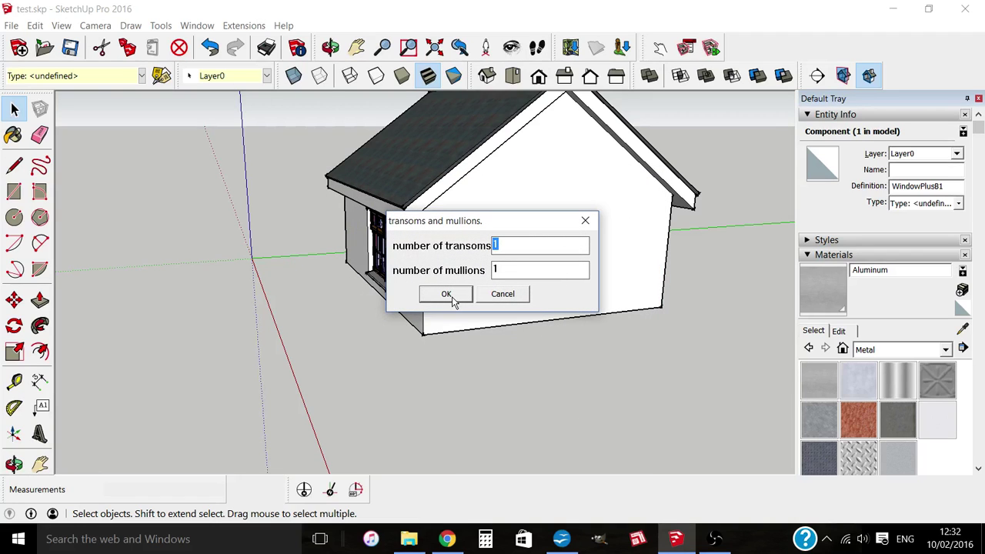
{"action": "left_click", "coordinate": [454, 299]}
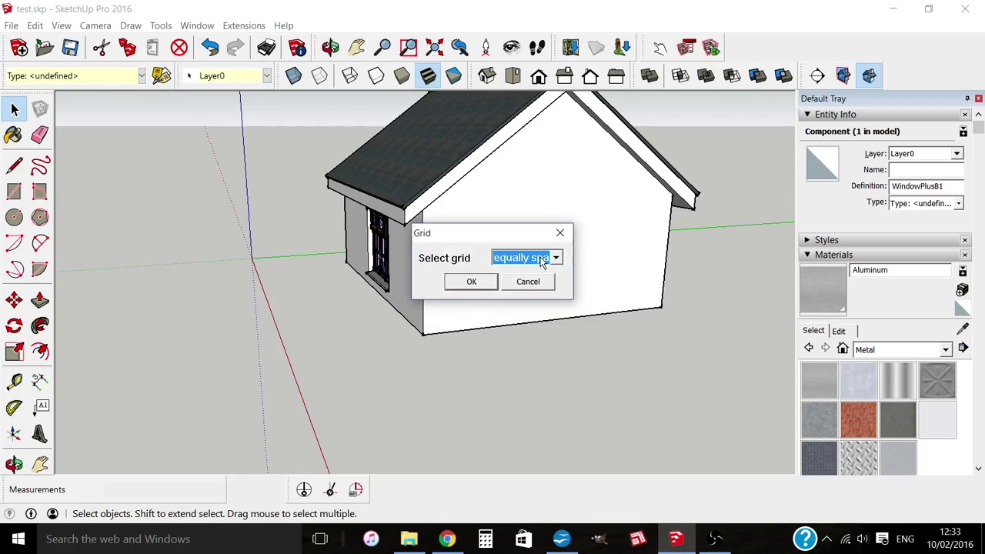
{"action": "left_click", "coordinate": [463, 282]}
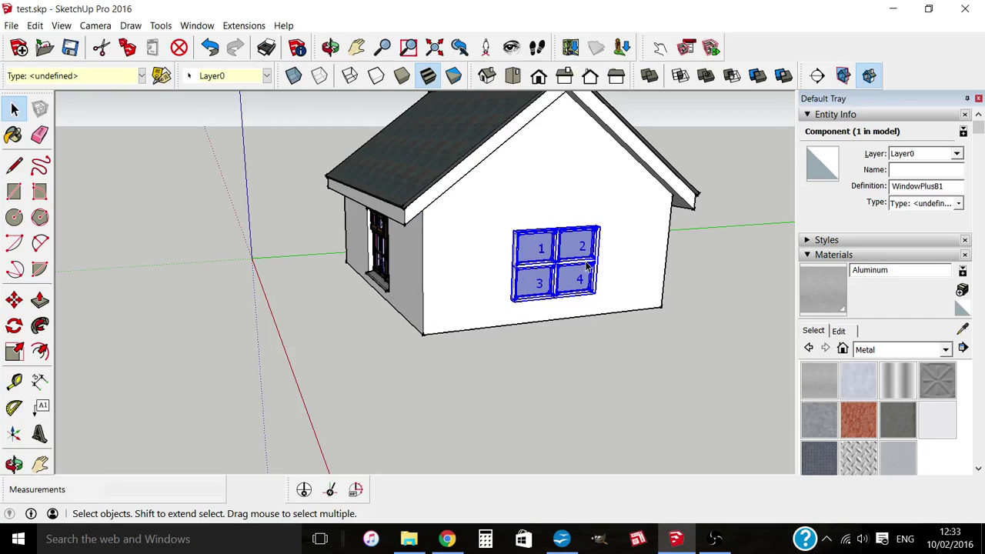
- Redivide the gable window with 1 transom and 2 mullions on an equally spaced grid
{"action": "scroll", "coordinate": [552, 288], "scroll_direction": "up", "scroll_amount": 3}
{"action": "right_click", "coordinate": [560, 290]}
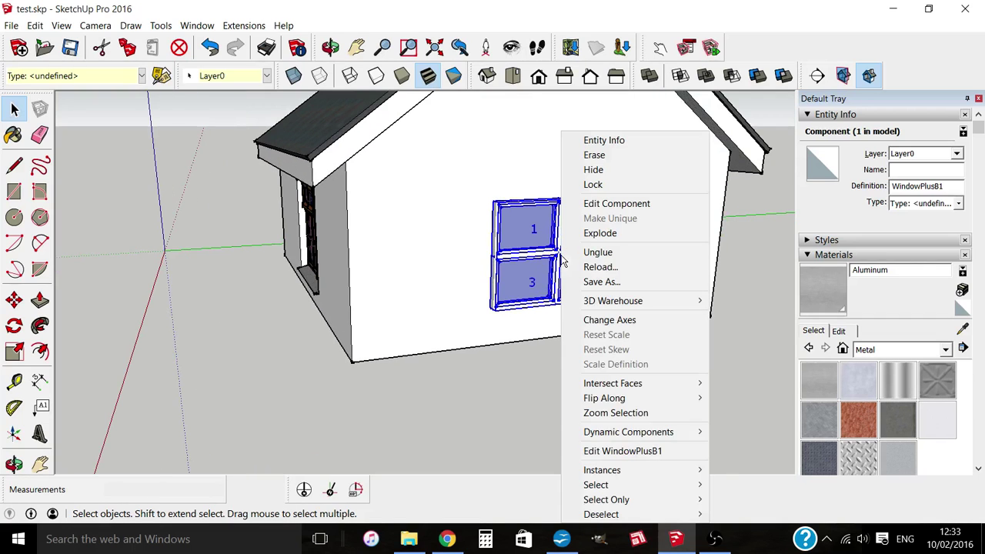
{"action": "left_click", "coordinate": [624, 452]}
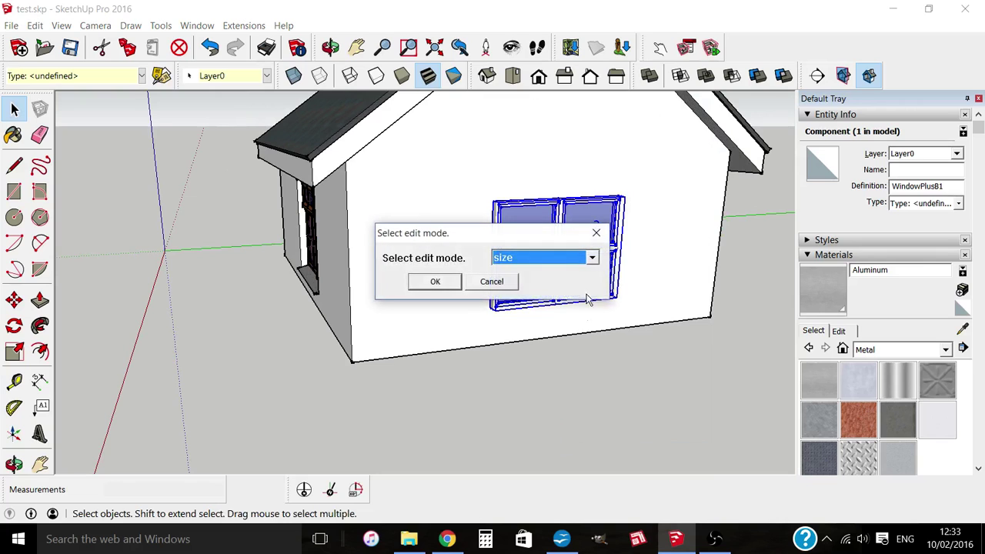
{"action": "left_click", "coordinate": [517, 261]}
{"action": "left_click", "coordinate": [531, 408]}
{"action": "left_click", "coordinate": [447, 281]}
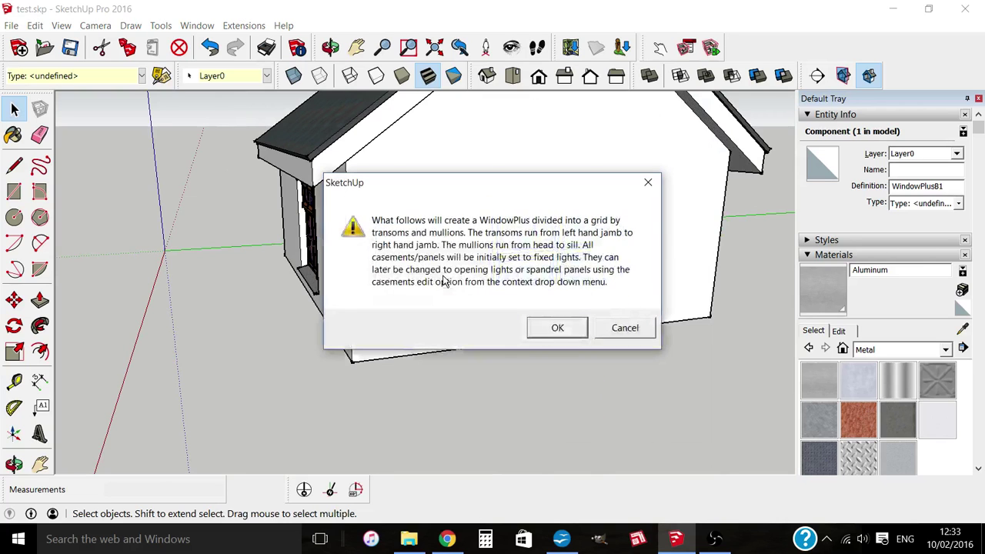
{"action": "left_click", "coordinate": [557, 328]}
{"action": "key", "text": "Tab"}
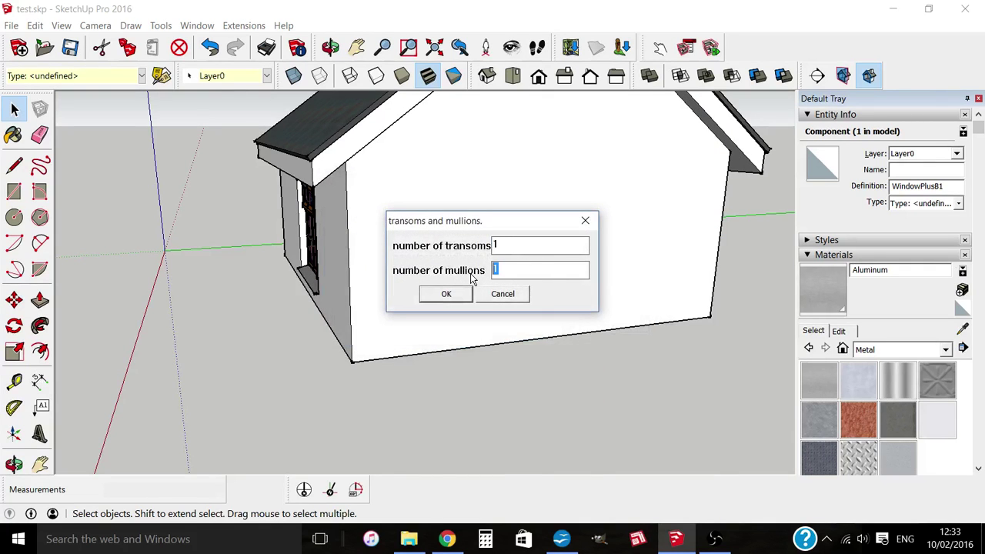
{"action": "type", "text": "2"}
{"action": "left_click", "coordinate": [446, 294]}
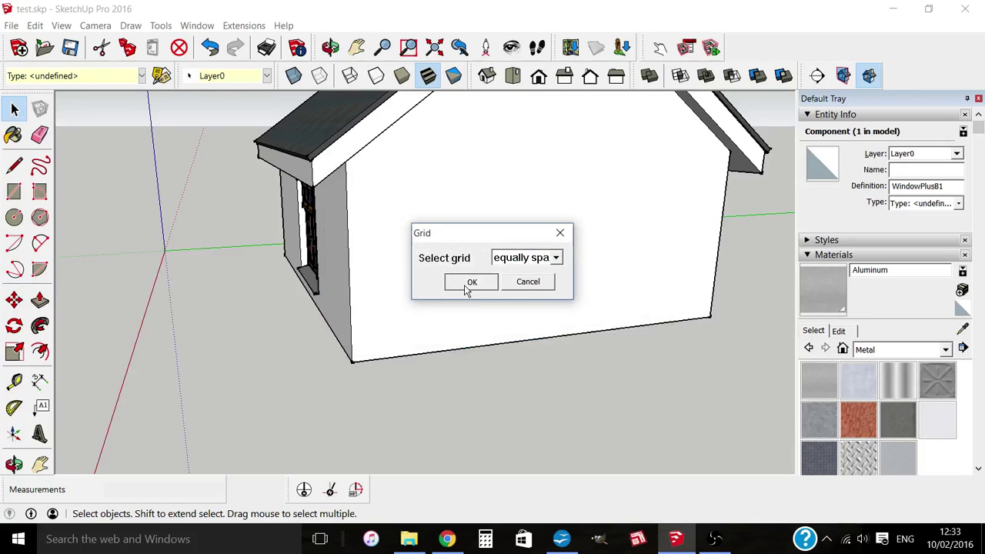
{"action": "left_click", "coordinate": [465, 285]}
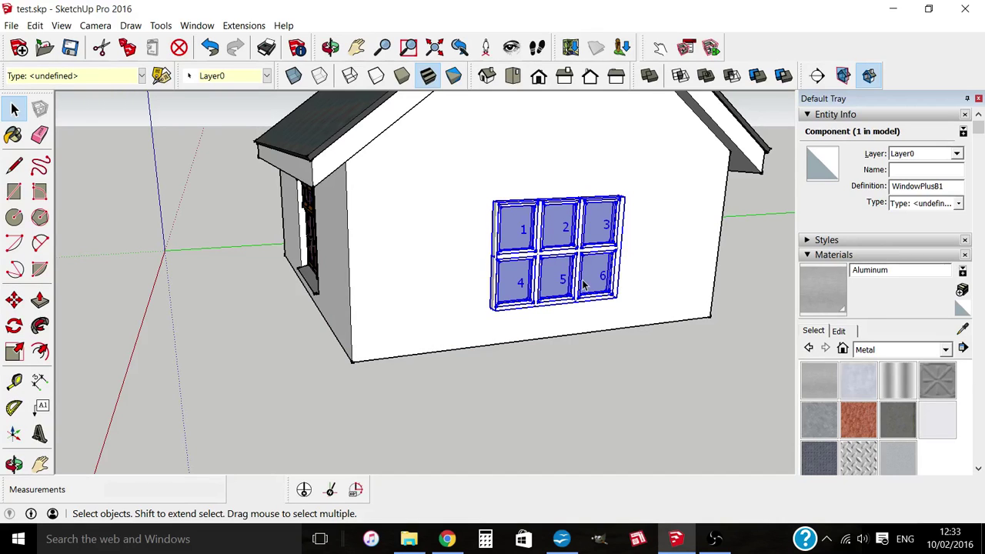
- Start redividing the gable window with 1 transom and 2 mullions on a tartan grid
{"action": "right_click", "coordinate": [549, 254]}
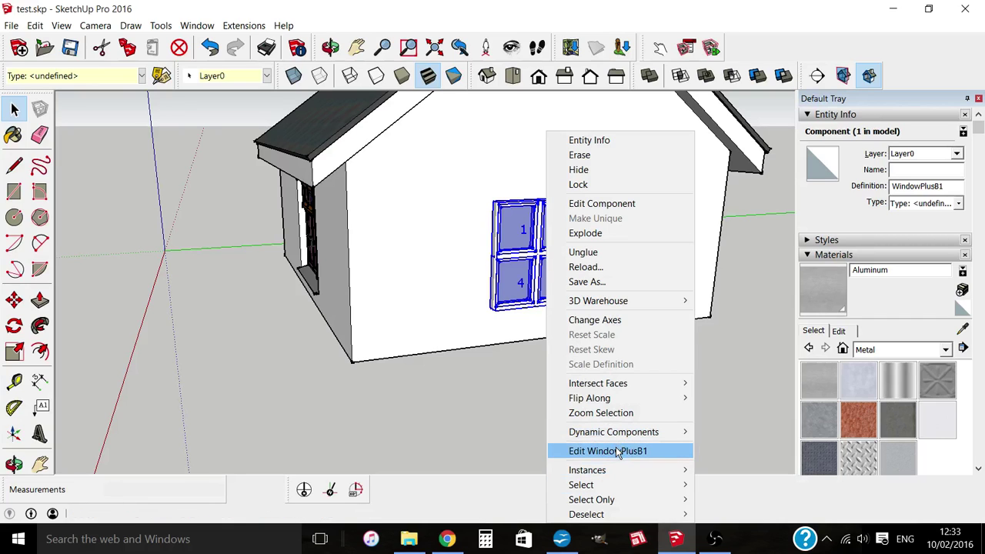
{"action": "left_click", "coordinate": [618, 451]}
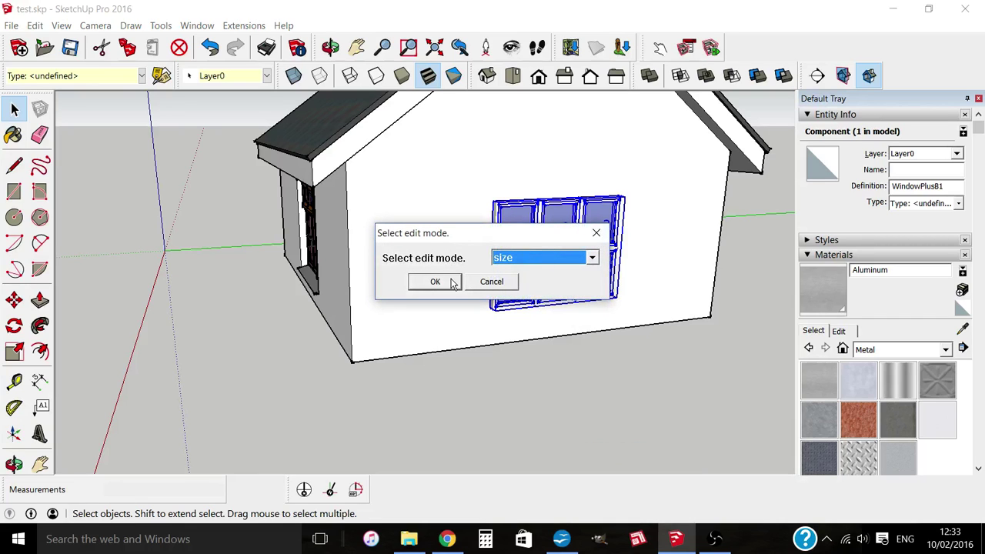
{"action": "left_click", "coordinate": [560, 257]}
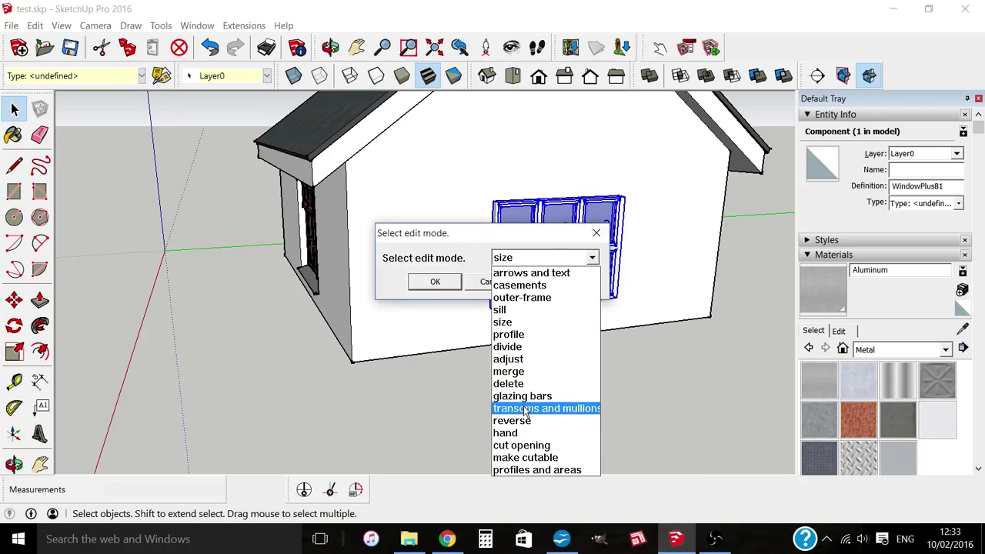
{"action": "left_click", "coordinate": [521, 408]}
{"action": "left_click", "coordinate": [435, 282]}
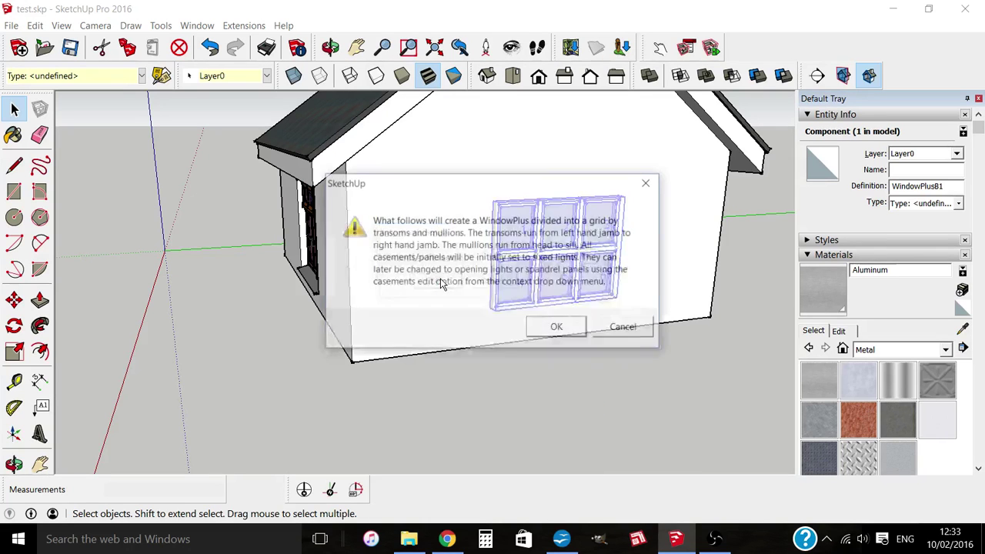
{"action": "left_click", "coordinate": [556, 331]}
{"action": "left_click", "coordinate": [454, 294]}
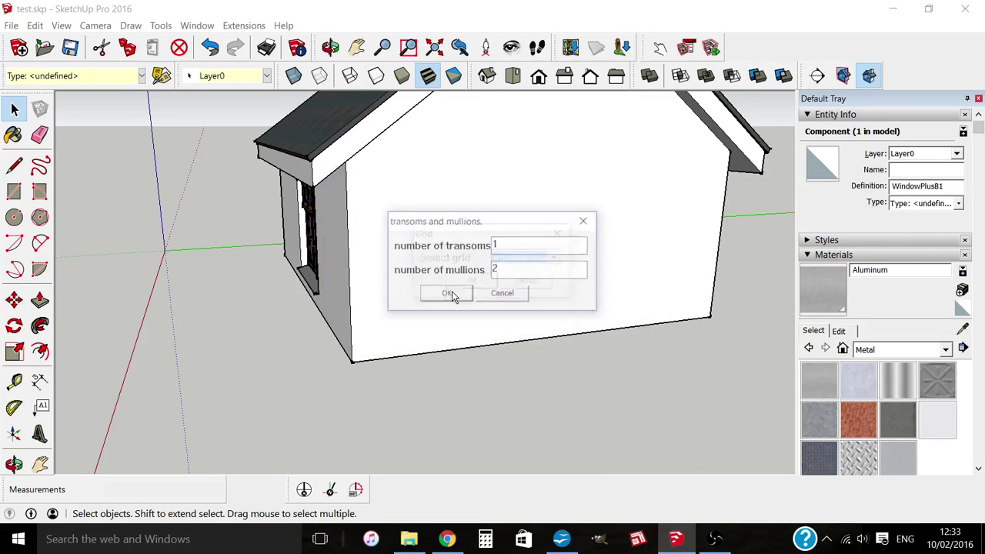
{"action": "left_click", "coordinate": [538, 264]}
{"action": "left_click", "coordinate": [515, 285]}
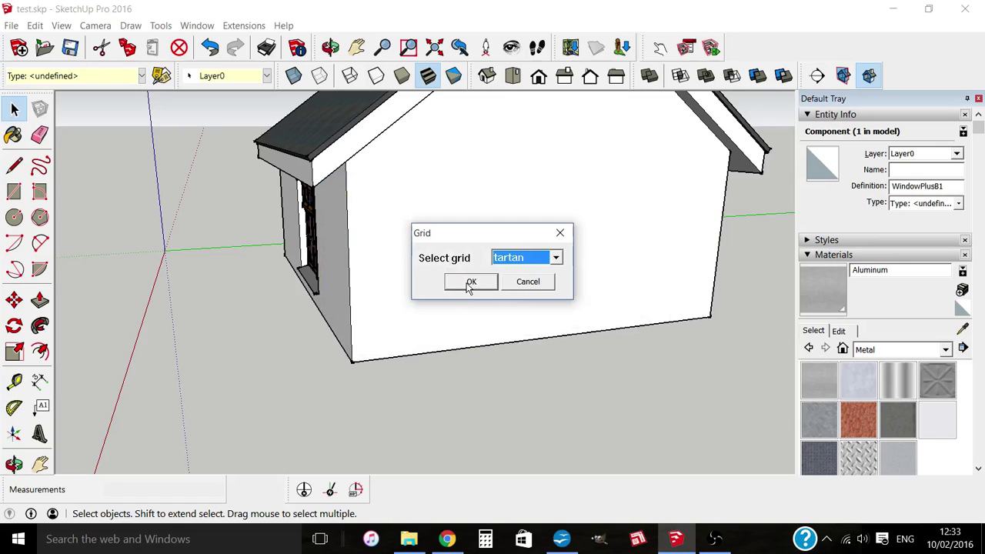
{"action": "left_click", "coordinate": [470, 282]}
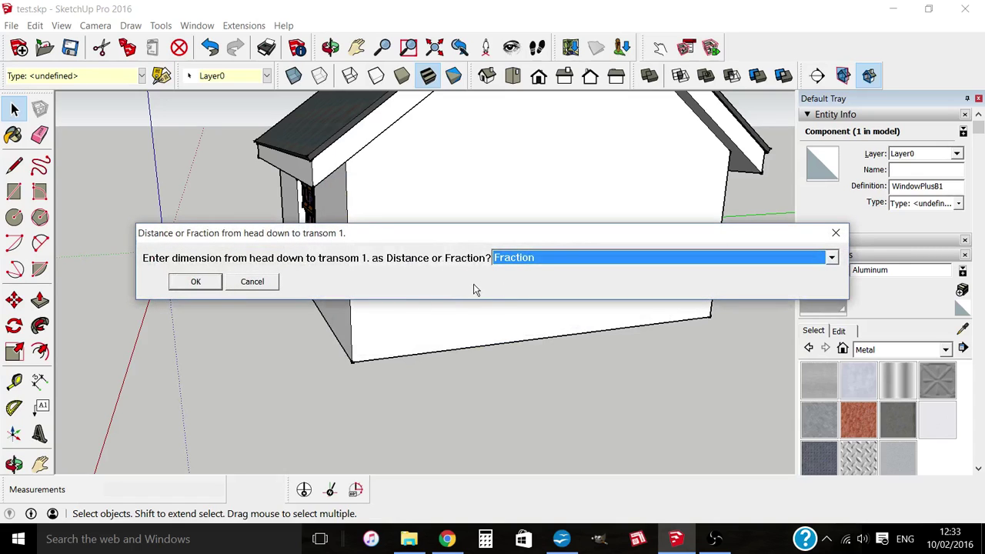
- Place transom 1 at a fraction of 0.3333 down from the window head
{"action": "left_click", "coordinate": [532, 264]}
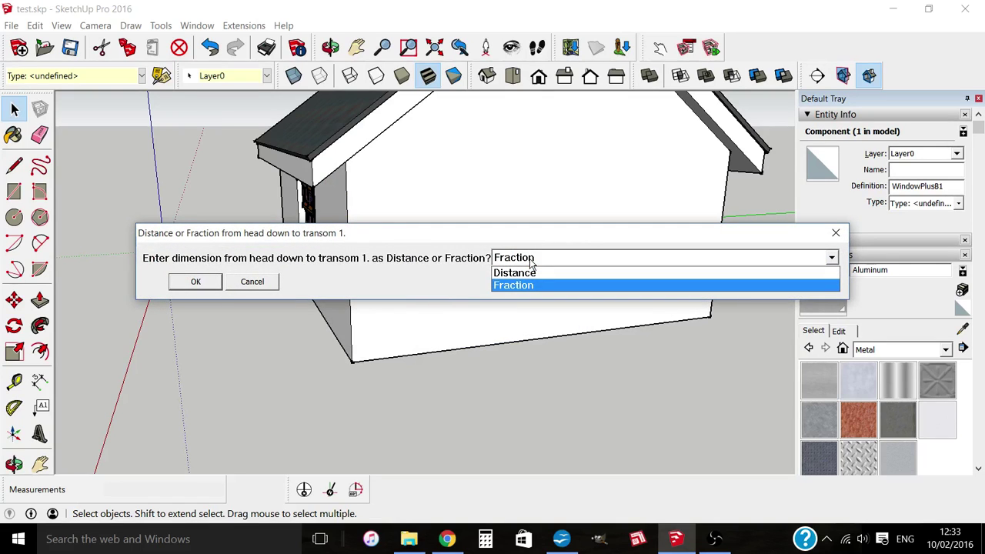
{"action": "left_click", "coordinate": [531, 264]}
{"action": "left_click", "coordinate": [197, 282]}
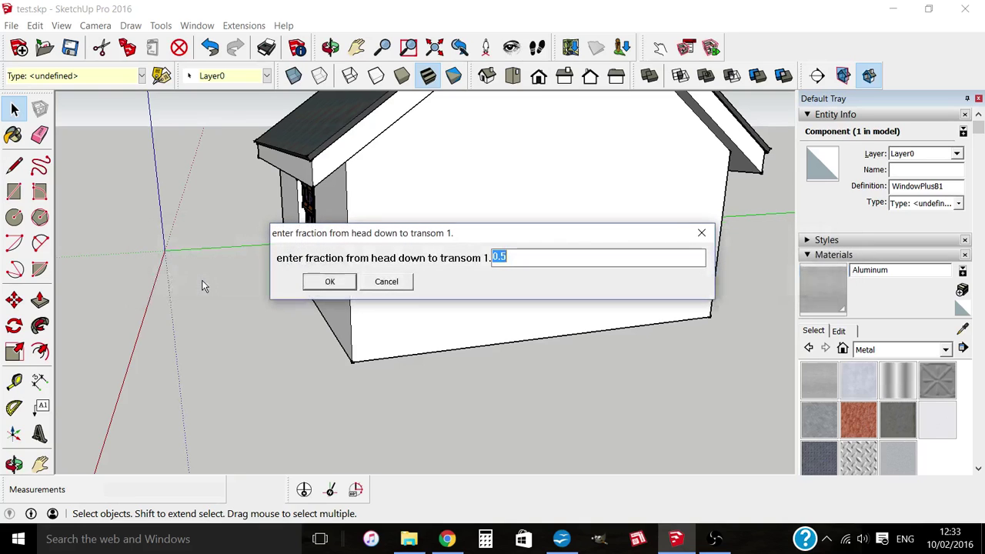
{"action": "left_click", "coordinate": [518, 255]}
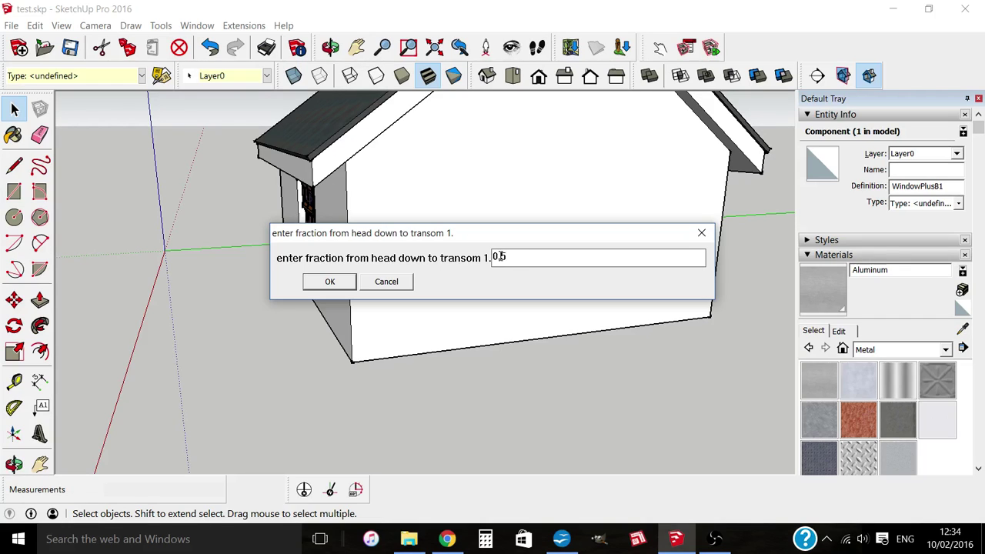
{"action": "left_click_drag", "start_coordinate": [502, 259], "coordinate": [537, 257]}
{"action": "type", "text": "3333"}
{"action": "left_click", "coordinate": [351, 282]}
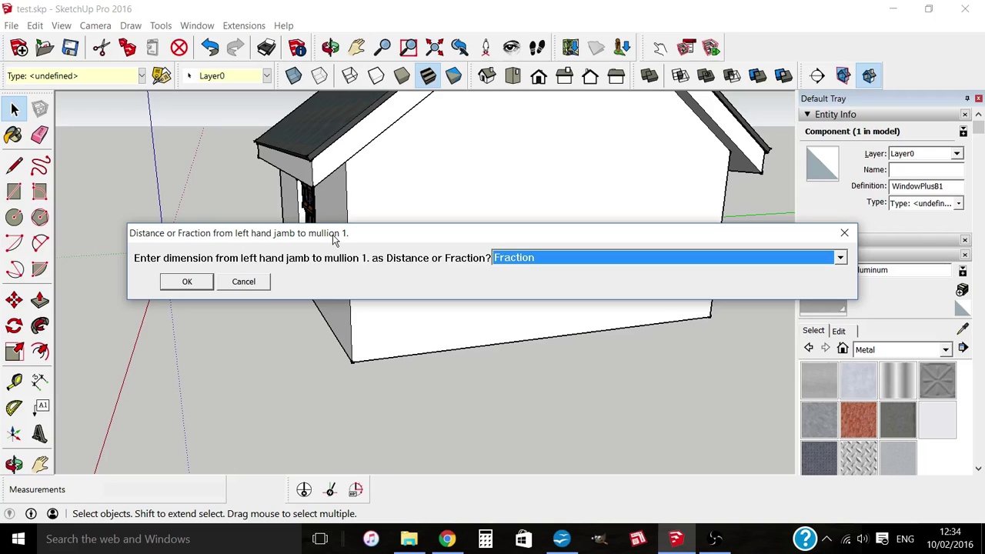
- Place mullion 1 at a fraction of 0.25 from the left hand jamb
{"action": "left_click", "coordinate": [188, 281]}
{"action": "left_click", "coordinate": [510, 261]}
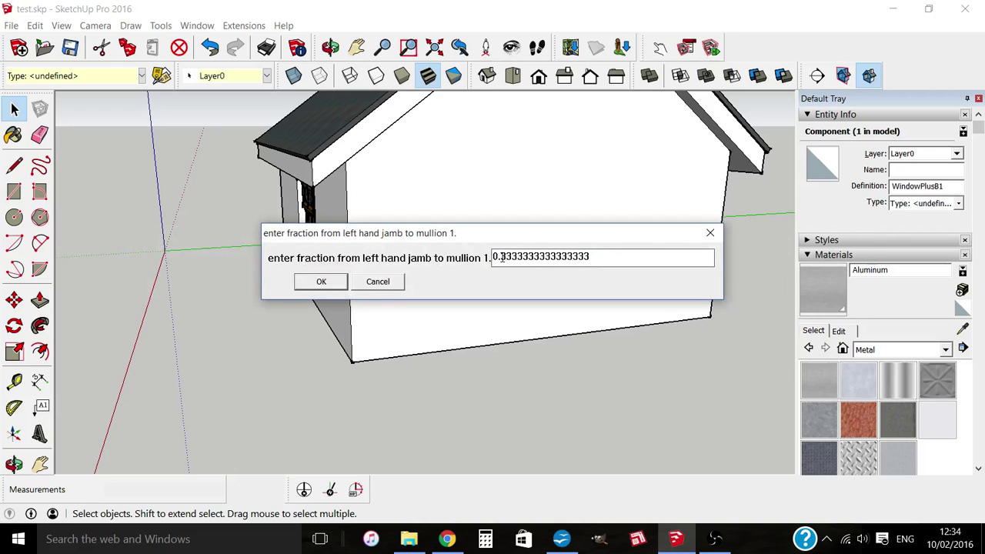
{"action": "left_click_drag", "start_coordinate": [501, 260], "coordinate": [650, 252]}
{"action": "type", "text": "25"}
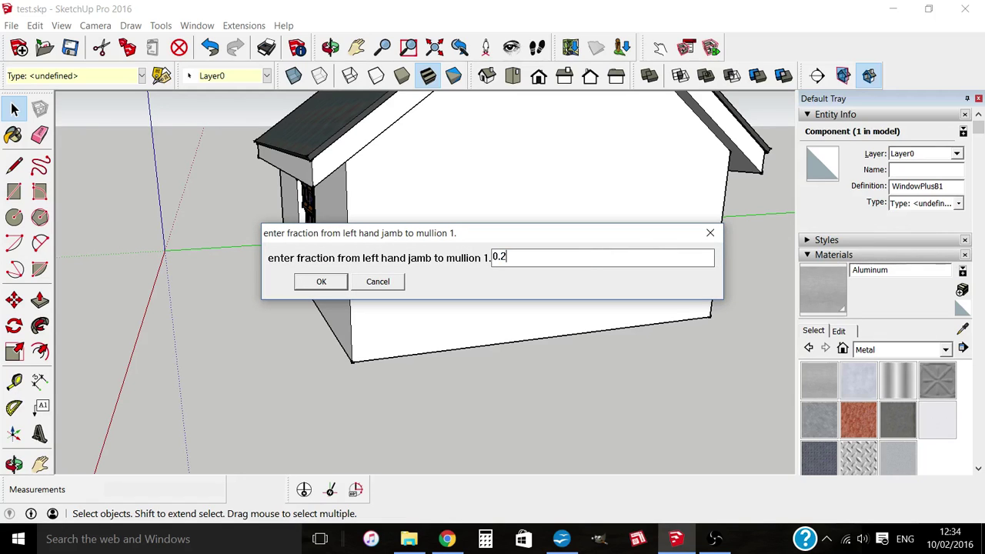
{"action": "left_click", "coordinate": [321, 281]}
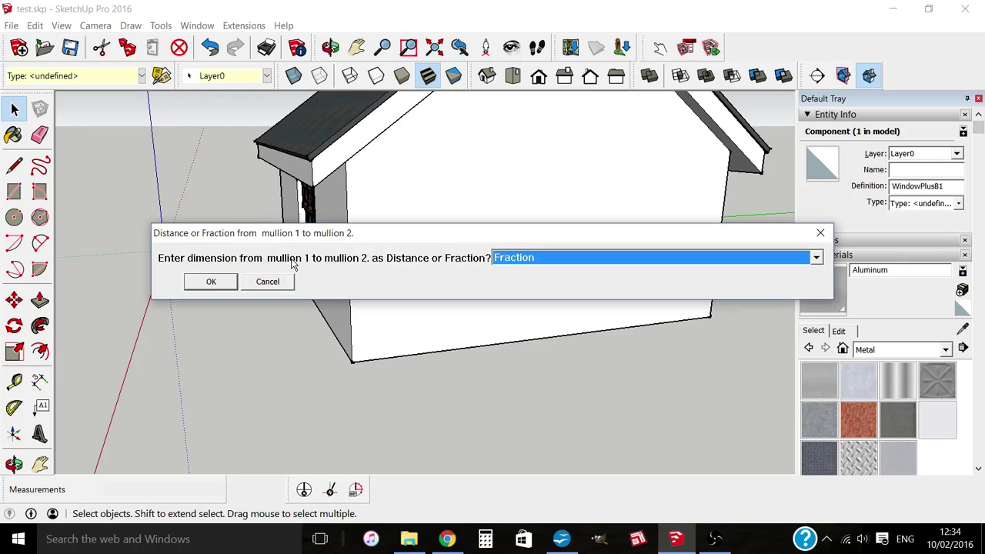
- Place mullion 2 at a fraction of 0.5 from mullion 1 and generate the tartan grid
{"action": "left_click", "coordinate": [214, 282]}
{"action": "left_click", "coordinate": [589, 257]}
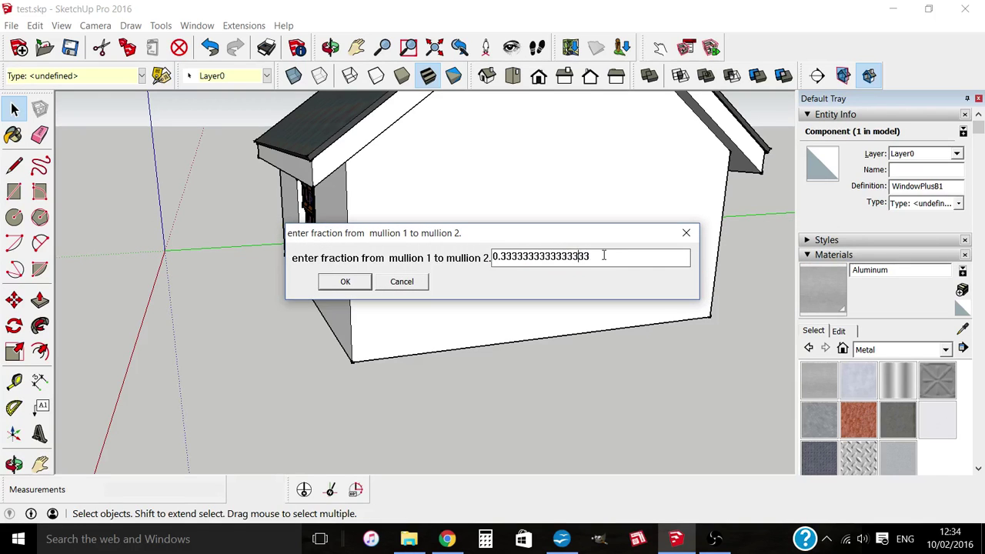
{"action": "left_click_drag", "start_coordinate": [589, 257], "coordinate": [505, 261]}
{"action": "key", "text": "BackSpace"}
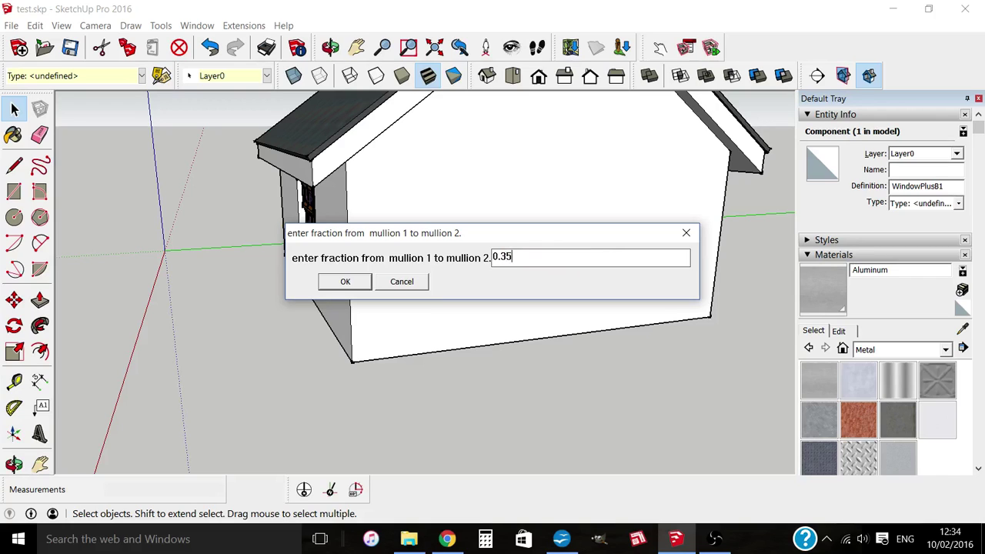
{"action": "type", "text": "5"}
{"action": "key", "text": "BackSpace"}
{"action": "key", "text": "BackSpace"}
{"action": "type", "text": "55"}
{"action": "key", "text": "BackSpace"}
{"action": "left_click", "coordinate": [343, 282]}
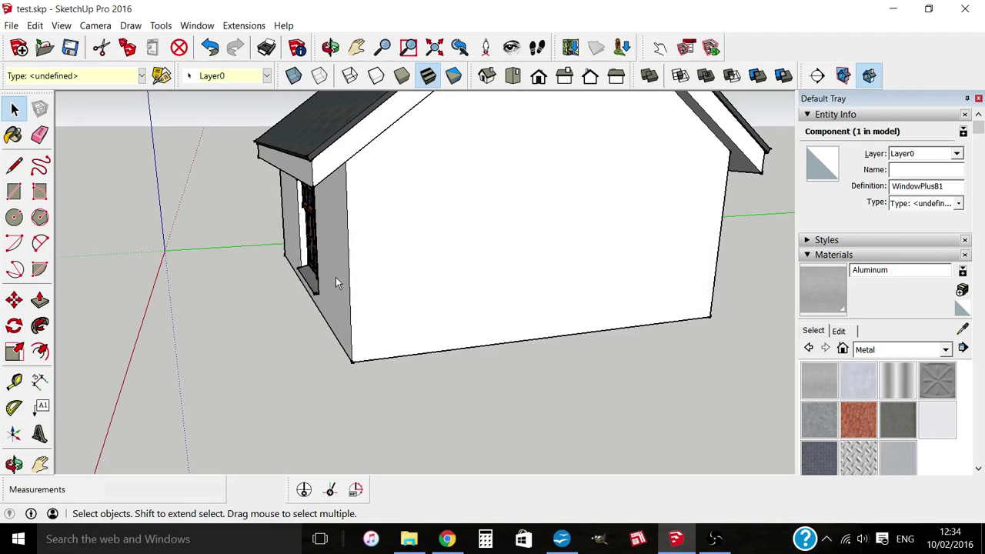
- Open the gable window in the casements edit mode and choose casement 4 for editing
{"action": "middle_click_drag", "start_coordinate": [576, 295], "coordinate": [539, 255]}
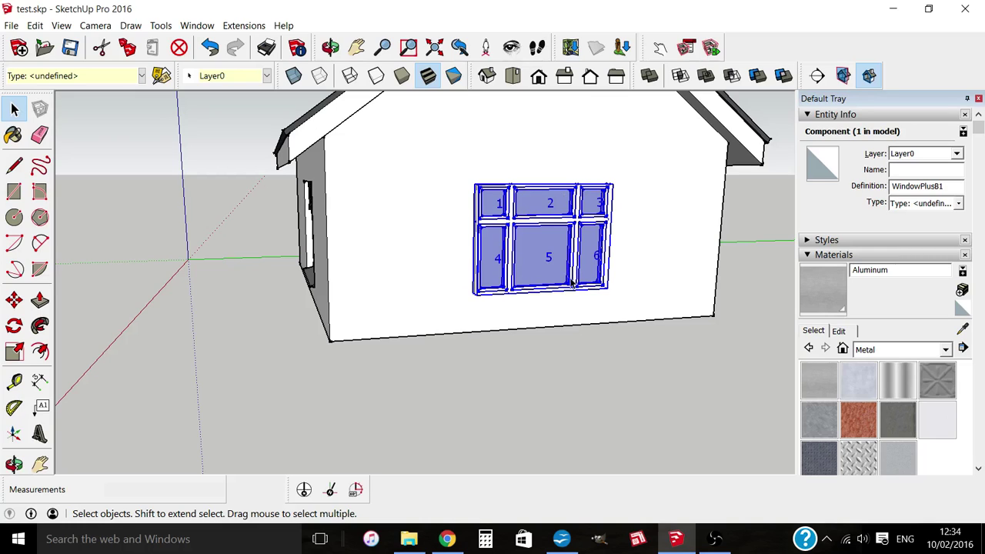
{"action": "middle_click_drag", "start_coordinate": [542, 295], "coordinate": [529, 288]}
{"action": "right_click", "coordinate": [529, 290]}
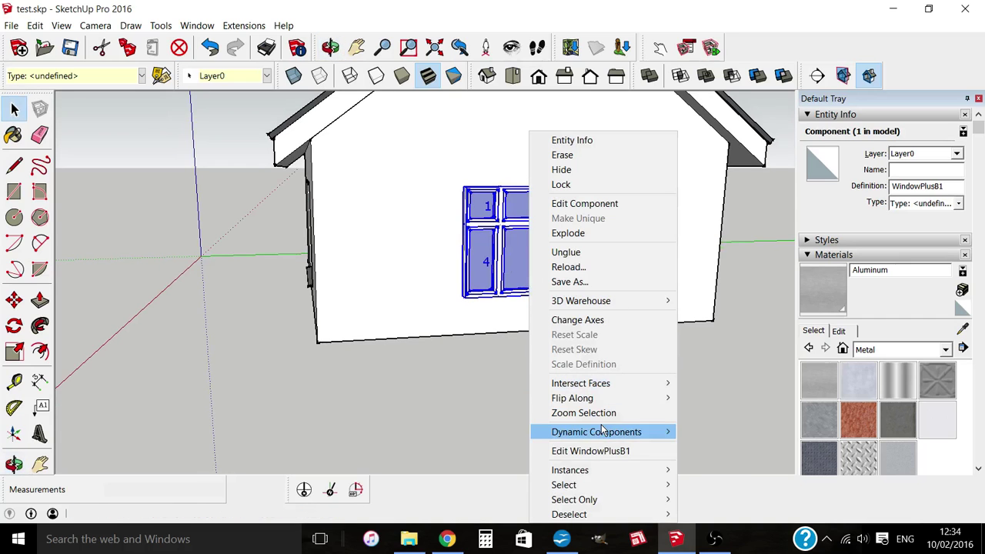
{"action": "left_click", "coordinate": [594, 451]}
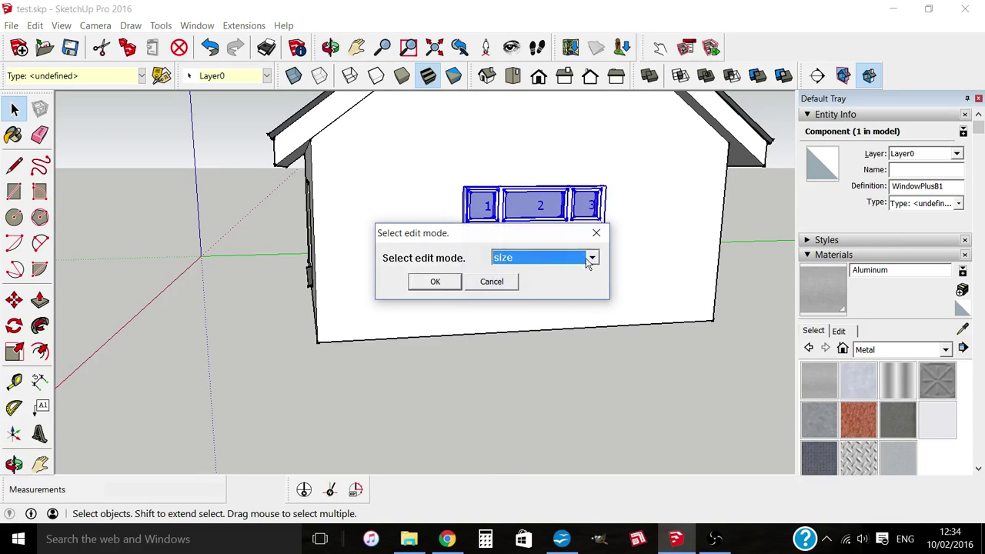
{"action": "left_click", "coordinate": [527, 265]}
{"action": "left_click", "coordinate": [546, 288]}
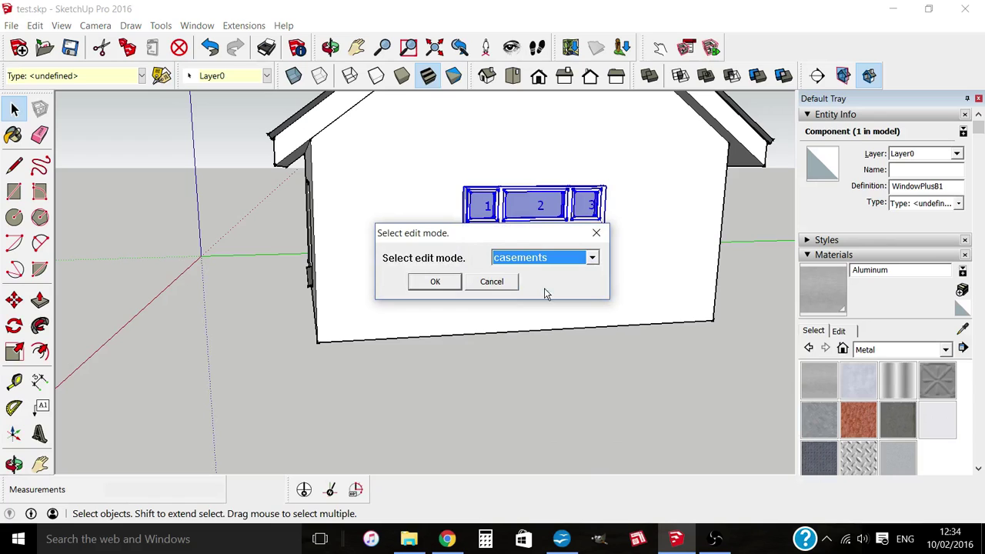
{"action": "left_click", "coordinate": [457, 282]}
{"action": "left_click", "coordinate": [472, 302]}
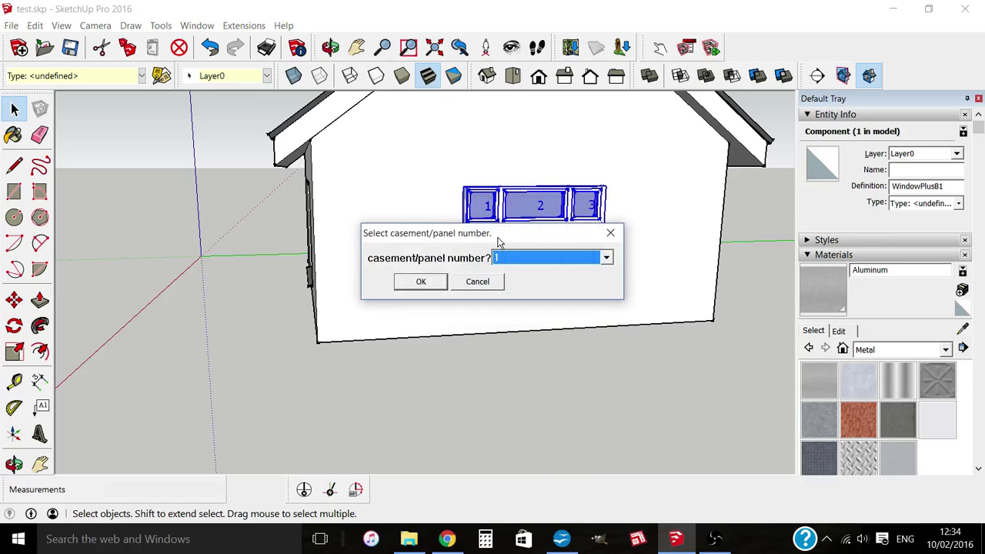
{"action": "left_click_drag", "start_coordinate": [499, 242], "coordinate": [475, 318]}
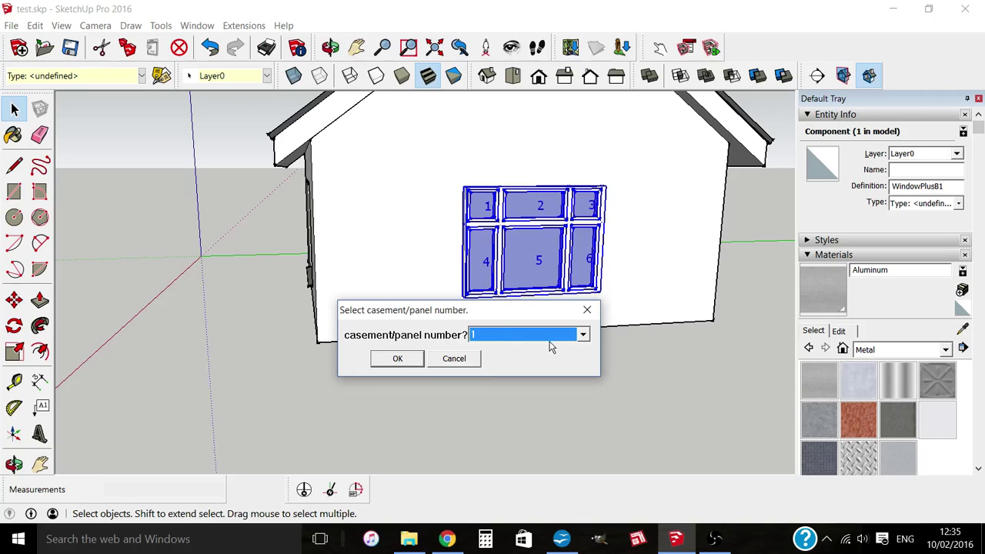
{"action": "left_click", "coordinate": [500, 339]}
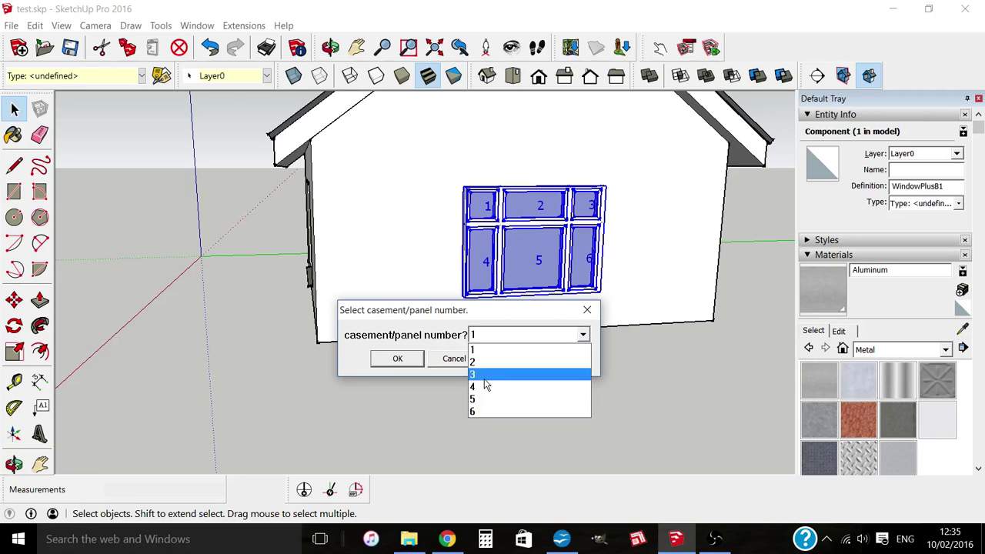
{"action": "left_click", "coordinate": [500, 385]}
{"action": "left_click", "coordinate": [398, 359]}
- Add casements 2 and 6 to the set of gable window panels being edited
{"action": "left_click", "coordinate": [477, 304]}
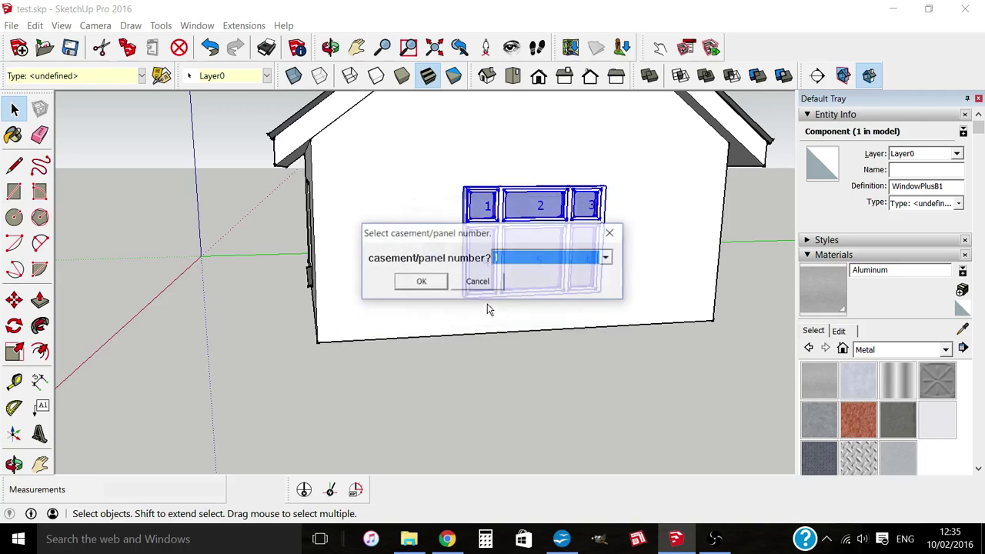
{"action": "left_click", "coordinate": [518, 267]}
{"action": "left_click", "coordinate": [519, 285]}
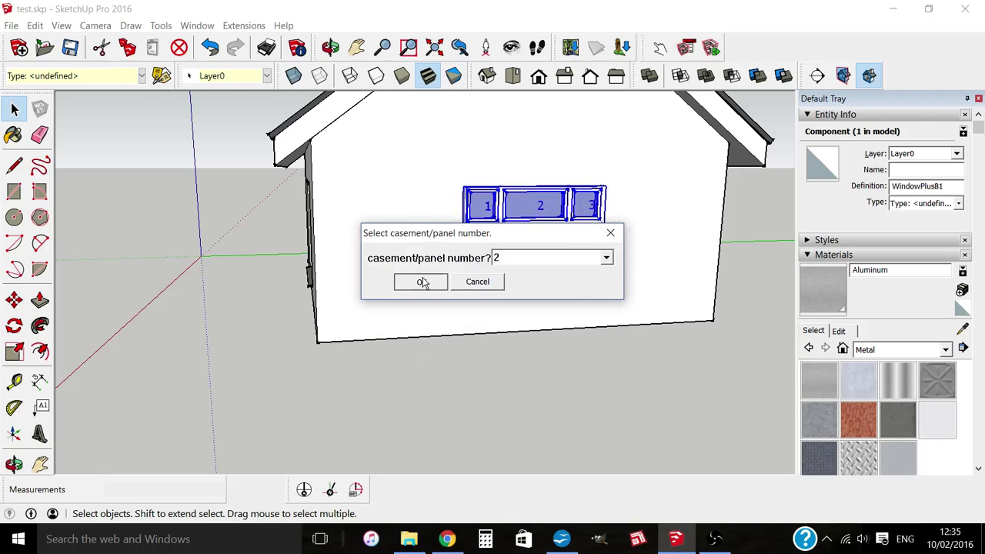
{"action": "left_click", "coordinate": [419, 281]}
{"action": "left_click", "coordinate": [478, 303]}
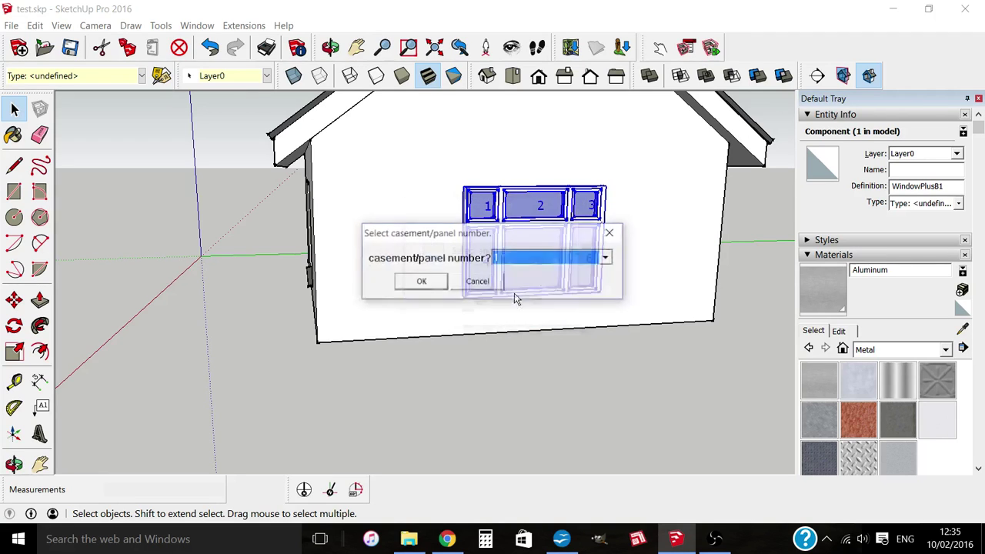
{"action": "left_click", "coordinate": [554, 261]}
{"action": "left_click", "coordinate": [536, 330]}
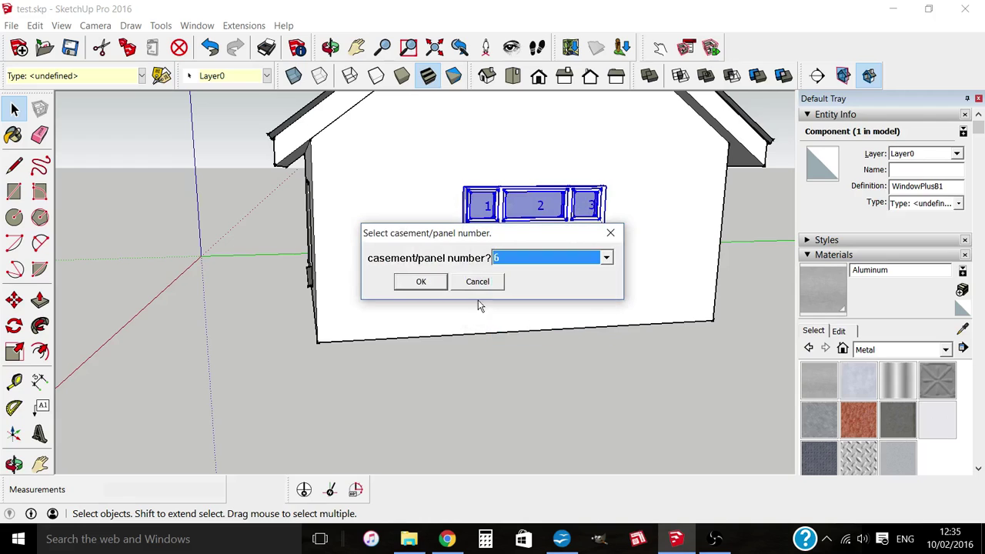
{"action": "left_click", "coordinate": [421, 282]}
- Add casement 1 to the edit set and finish choosing casements
{"action": "left_click", "coordinate": [473, 303]}
{"action": "left_click", "coordinate": [509, 261]}
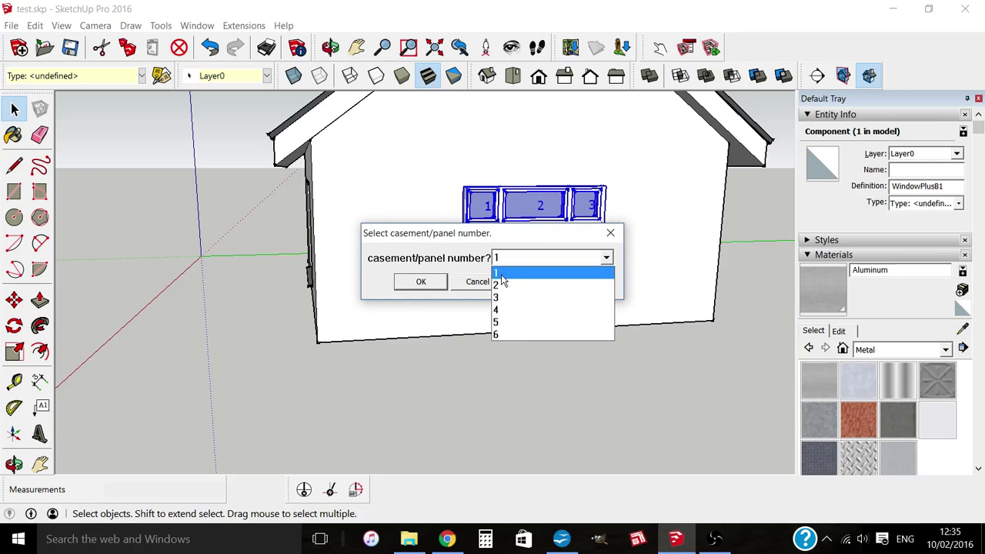
{"action": "left_click", "coordinate": [501, 274]}
{"action": "left_click", "coordinate": [431, 286]}
{"action": "left_click", "coordinate": [552, 307]}
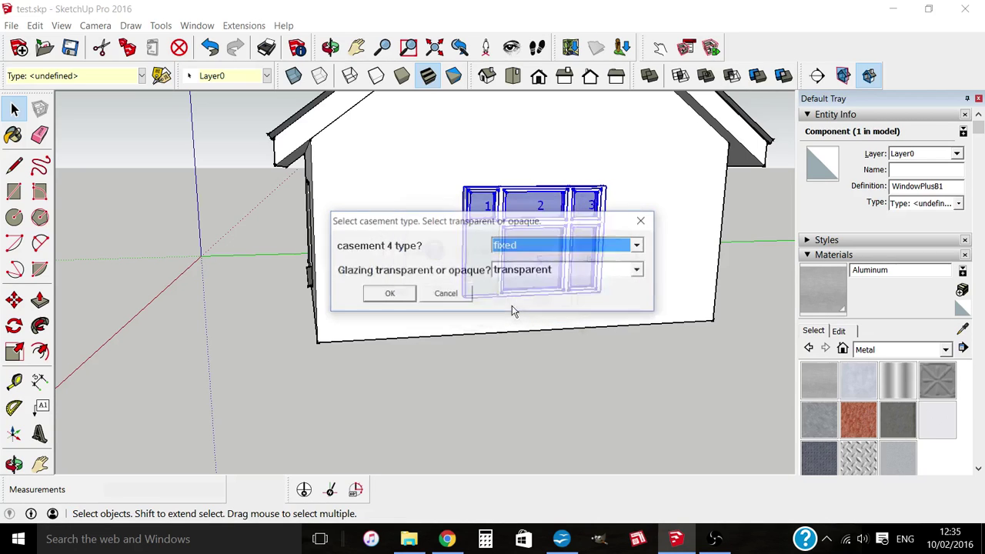
- Make casement 4 an opening light with transparent glazing
{"action": "left_click_drag", "start_coordinate": [470, 222], "coordinate": [320, 116]}
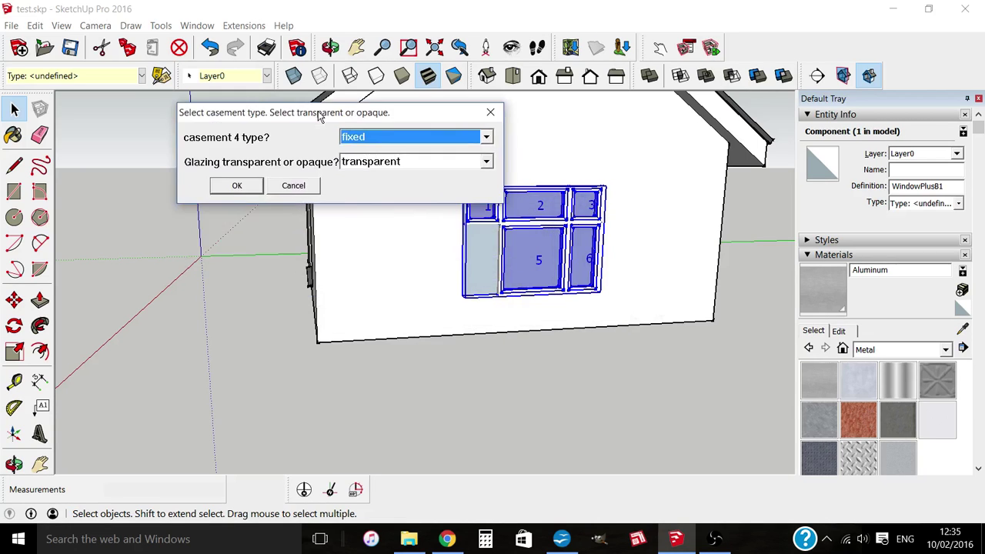
{"action": "left_click", "coordinate": [391, 145]}
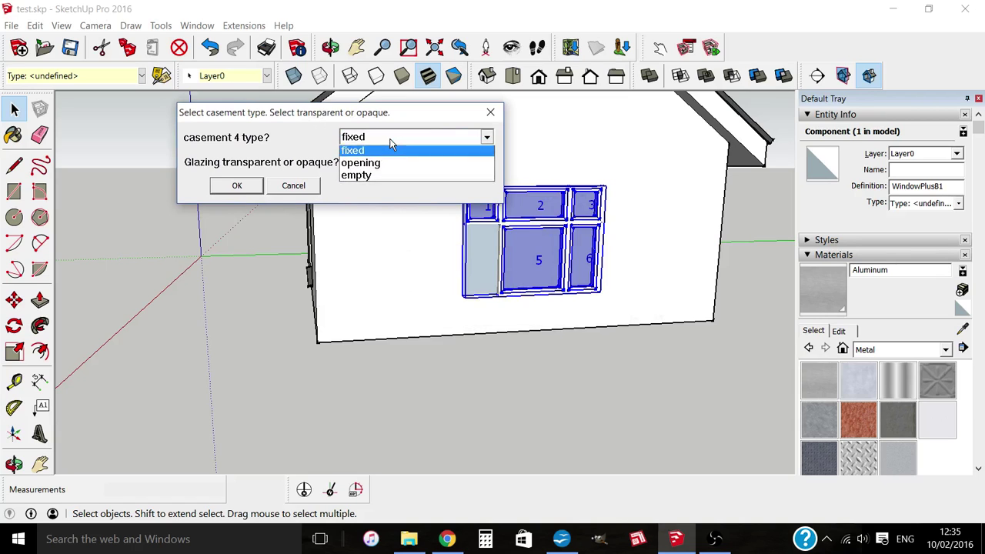
{"action": "left_click", "coordinate": [373, 166]}
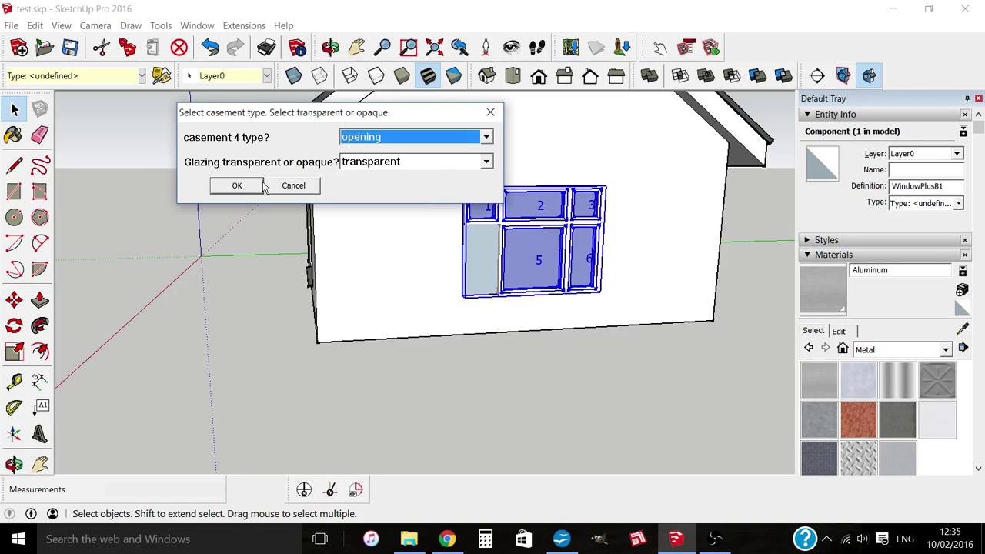
{"action": "left_click", "coordinate": [260, 186]}
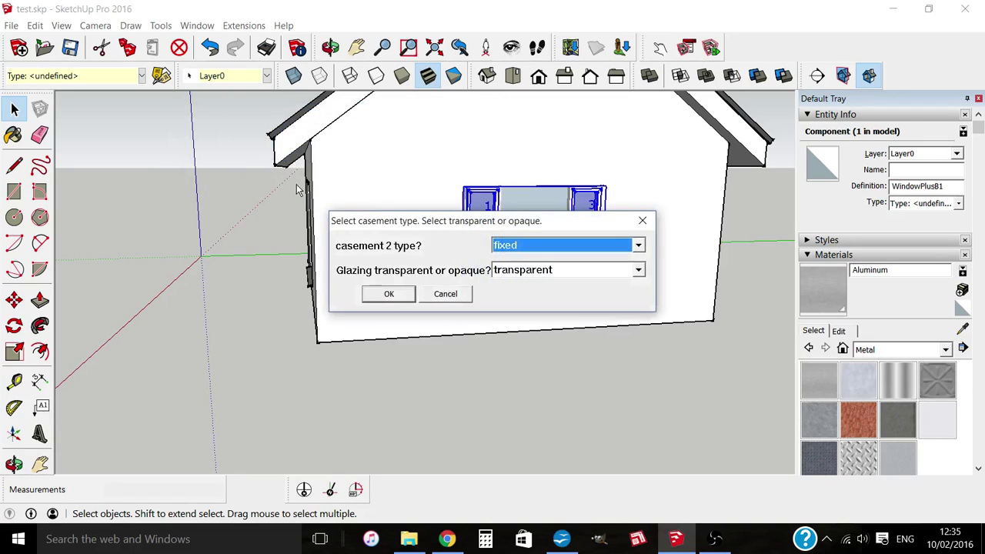
- Make casement 2 an opening light with transparent glazing
{"action": "left_click", "coordinate": [529, 255]}
{"action": "left_click", "coordinate": [526, 274]}
{"action": "left_click", "coordinate": [396, 293]}
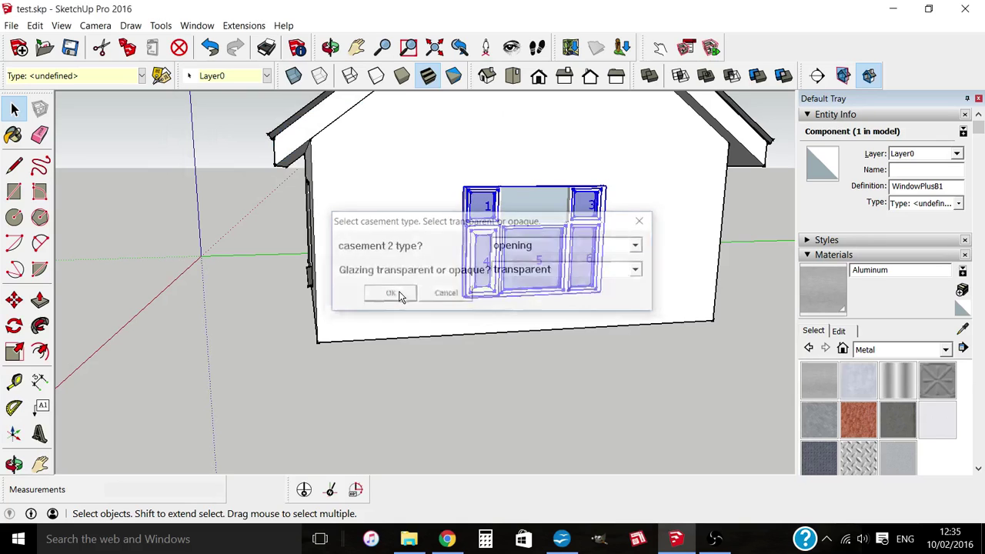
- Make casement 6 an opening light with transparent glazing and keep casement 2 as opening
{"action": "left_click_drag", "start_coordinate": [497, 229], "coordinate": [419, 189]}
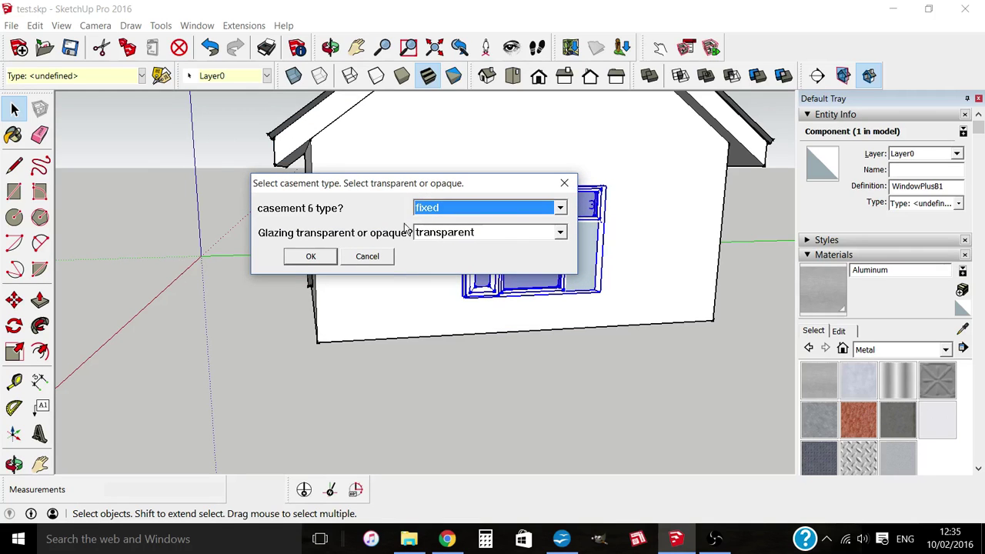
{"action": "left_click", "coordinate": [449, 209]}
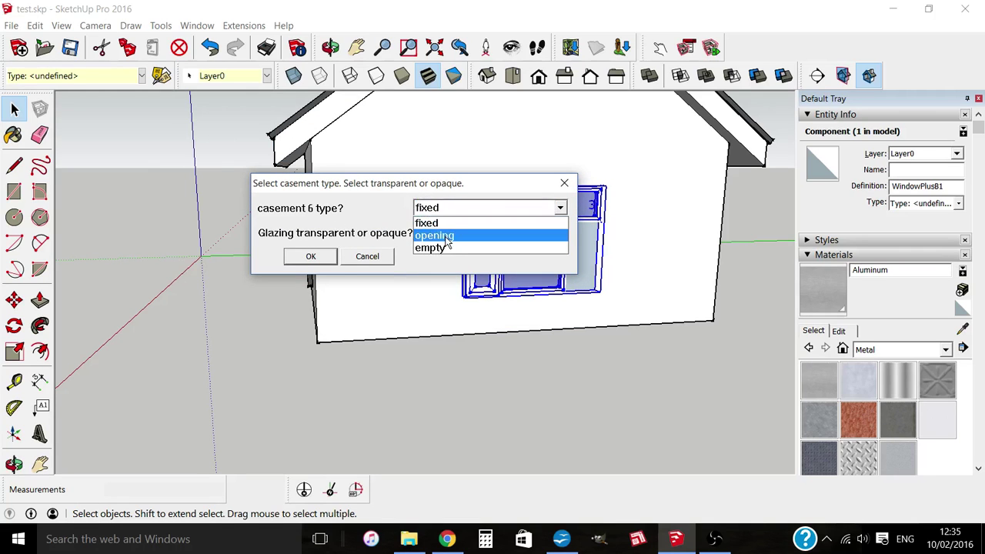
{"action": "left_click", "coordinate": [450, 231]}
{"action": "left_click", "coordinate": [312, 256]}
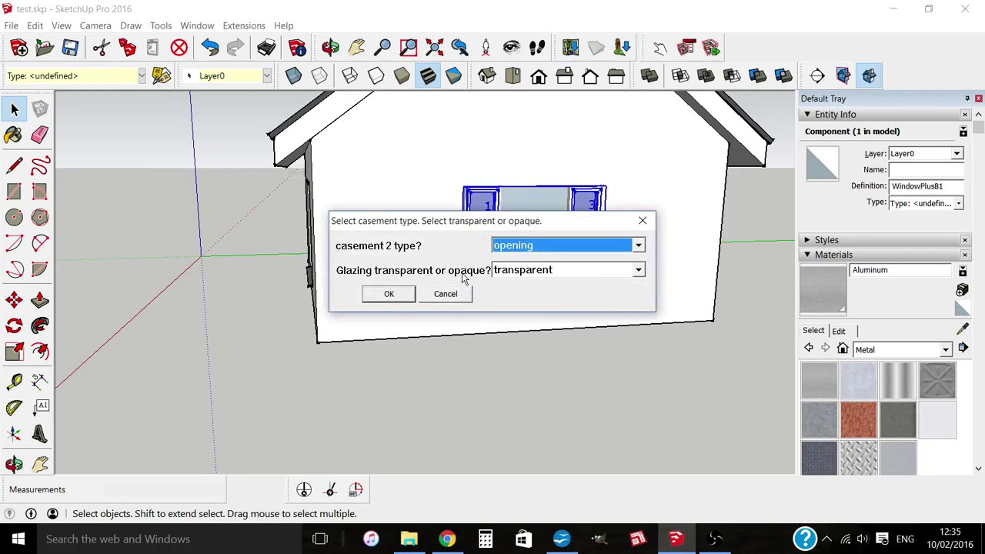
{"action": "left_click", "coordinate": [402, 294]}
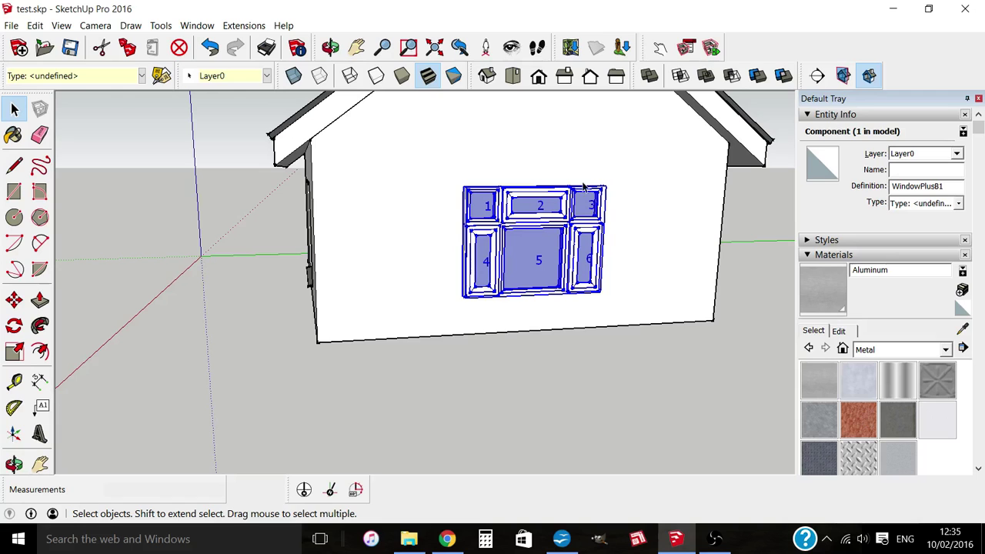
- Edit the gable window in sill mode and turn its sill on
{"action": "middle_click_drag", "start_coordinate": [604, 256], "coordinate": [571, 286]}
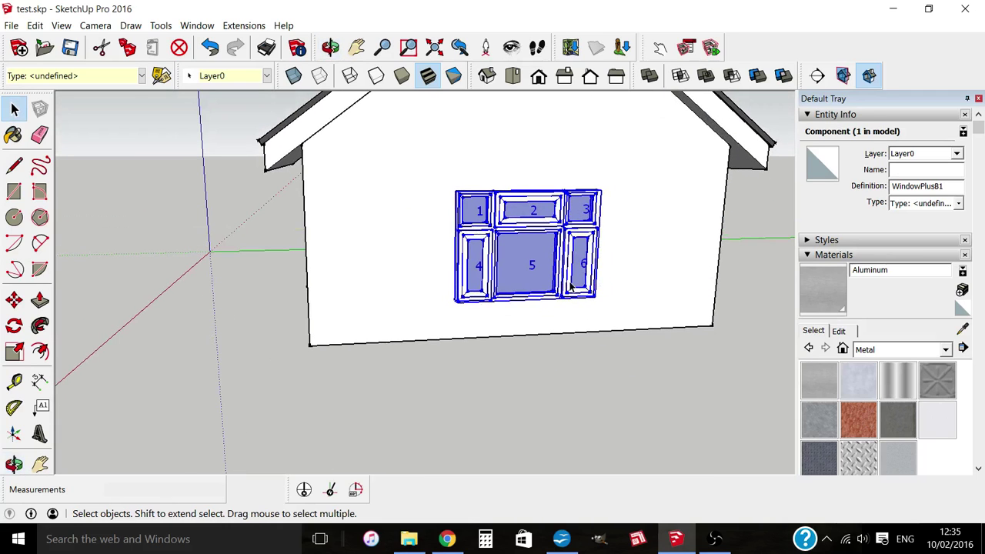
{"action": "right_click", "coordinate": [534, 267]}
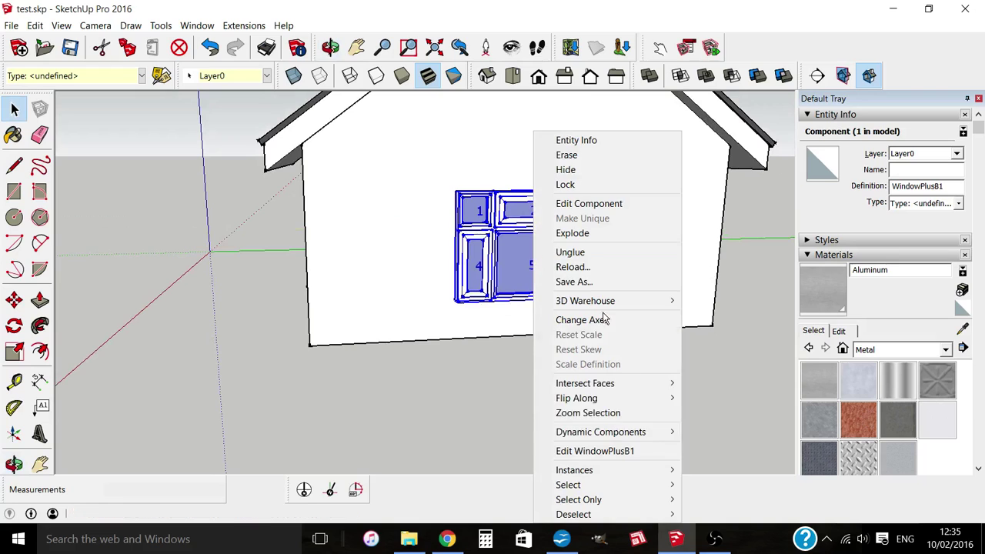
{"action": "left_click", "coordinate": [596, 451]}
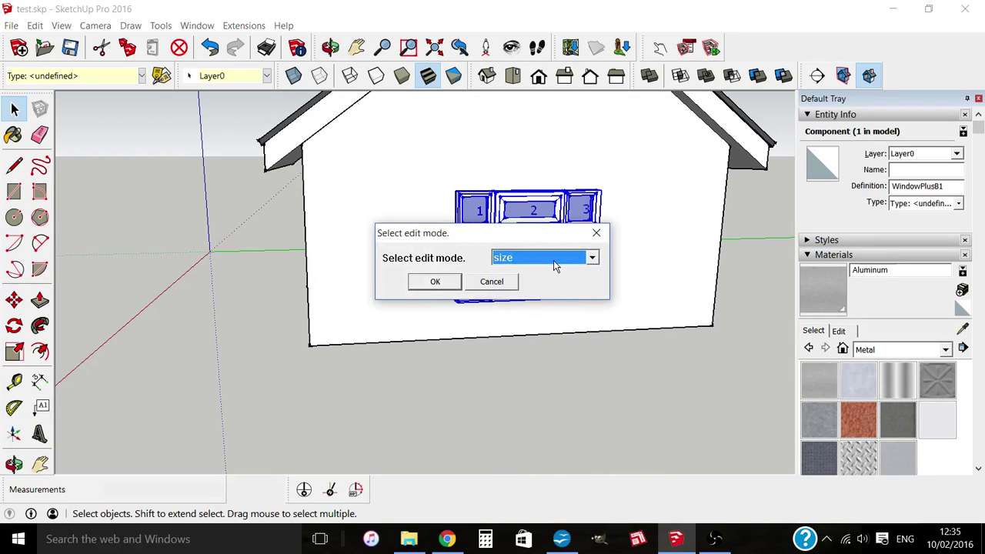
{"action": "left_click", "coordinate": [553, 260]}
{"action": "left_click", "coordinate": [539, 311]}
{"action": "left_click", "coordinate": [432, 281]}
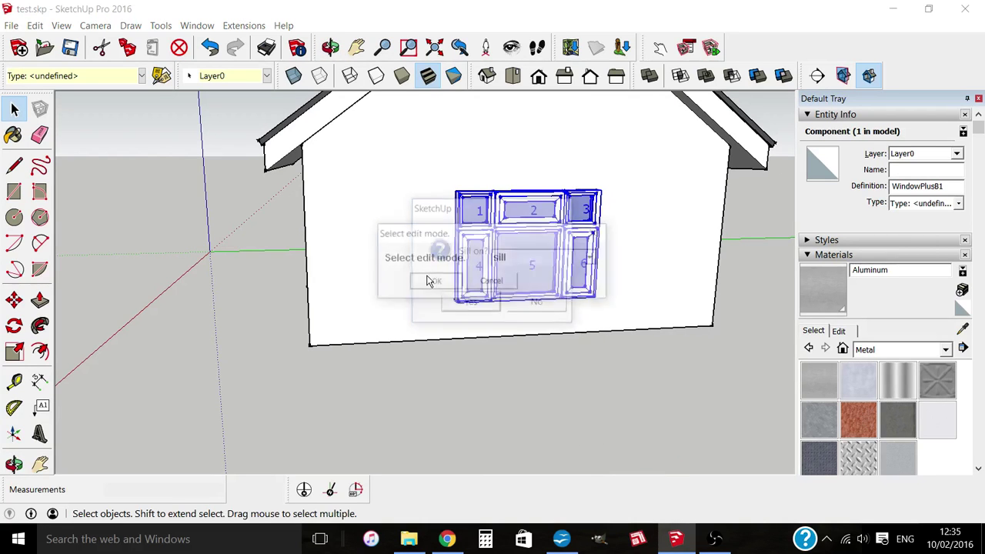
{"action": "left_click", "coordinate": [460, 304]}
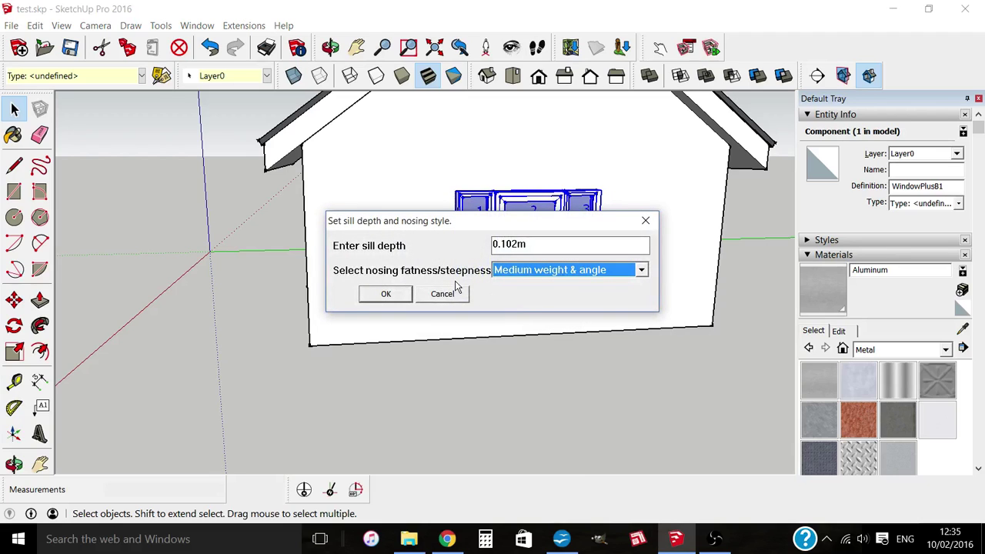
- Set the sill depth to 0.075 m with the Medium weight & angle nosing
{"action": "left_click", "coordinate": [522, 244]}
{"action": "left_click_drag", "start_coordinate": [501, 244], "coordinate": [518, 244]}
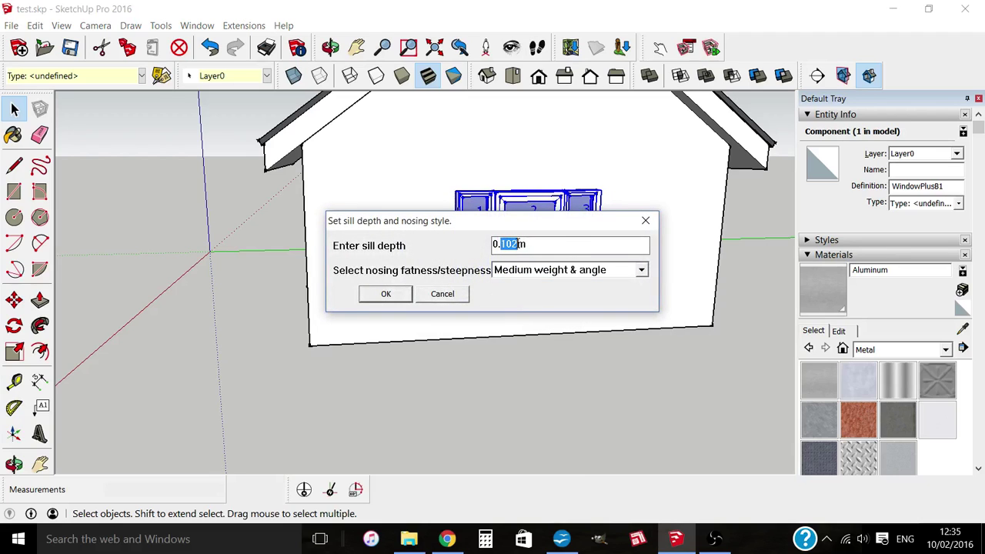
{"action": "type", "text": "075"}
{"action": "left_click", "coordinate": [398, 293]}
- Cut the wall opening for the gable window, using a wall thickness of 0.3 and a reveal depth of 0.127 m
{"action": "middle_click_drag", "start_coordinate": [545, 318], "coordinate": [422, 306]}
{"action": "right_click", "coordinate": [422, 306]}
{"action": "left_click", "coordinate": [531, 454]}
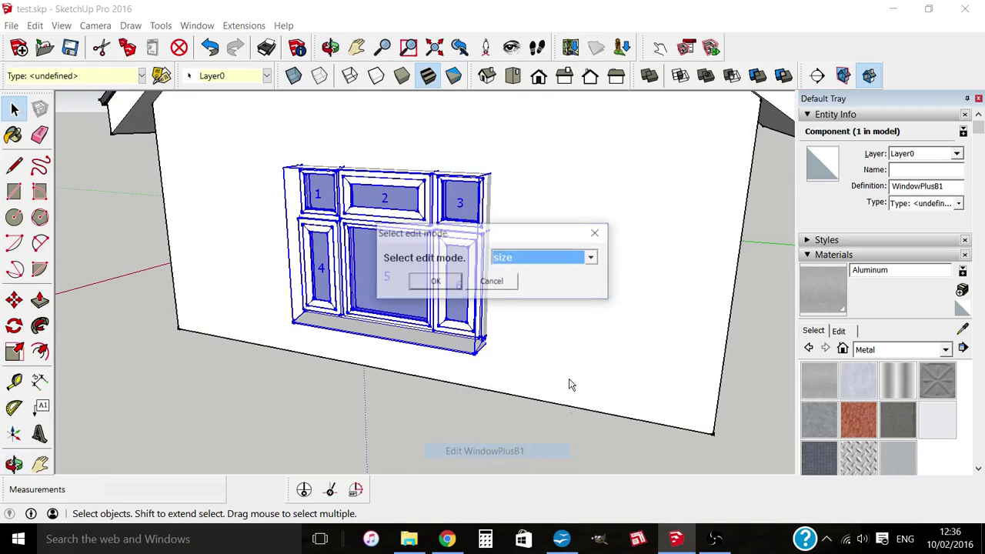
{"action": "left_click", "coordinate": [535, 267]}
{"action": "left_click", "coordinate": [539, 444]}
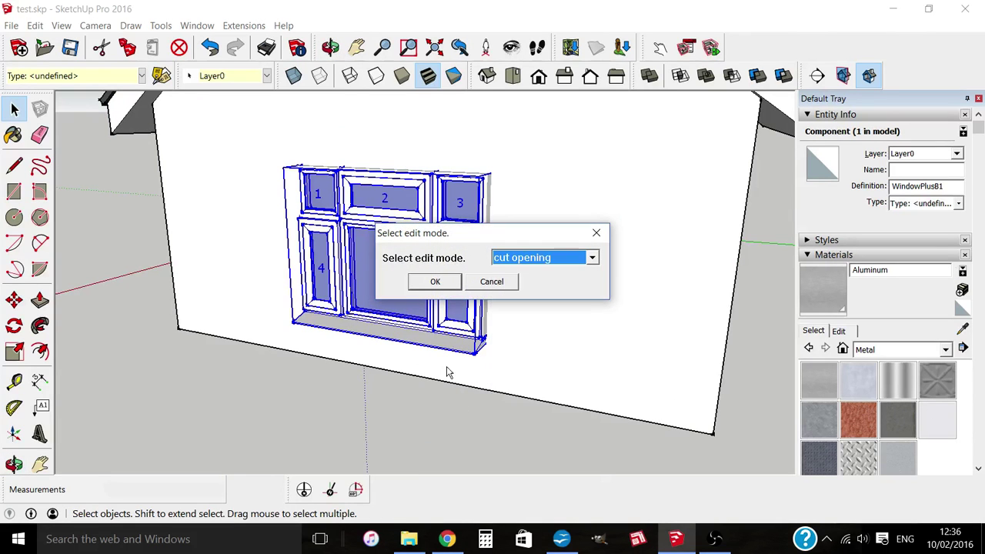
{"action": "left_click", "coordinate": [436, 281]}
{"action": "left_click", "coordinate": [471, 303]}
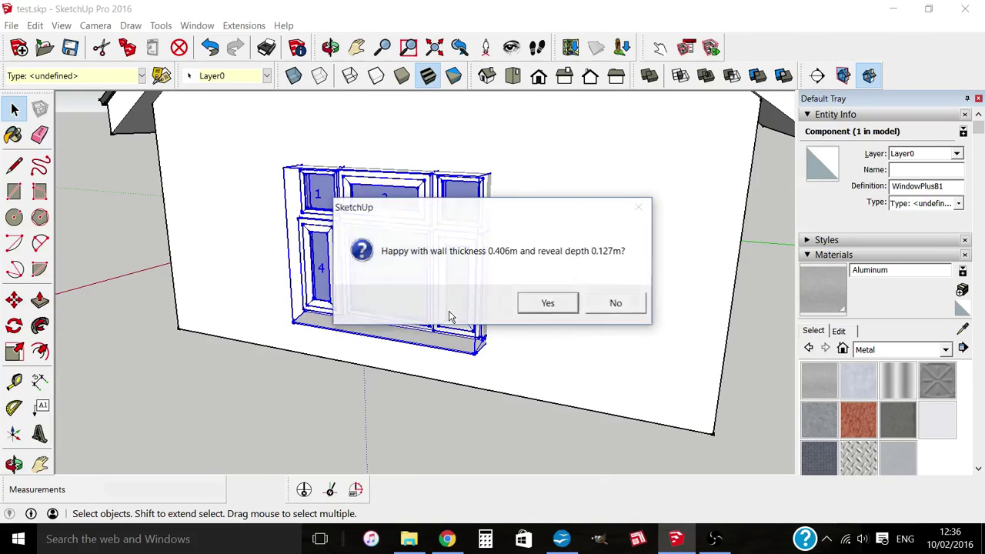
{"action": "left_click", "coordinate": [616, 303]}
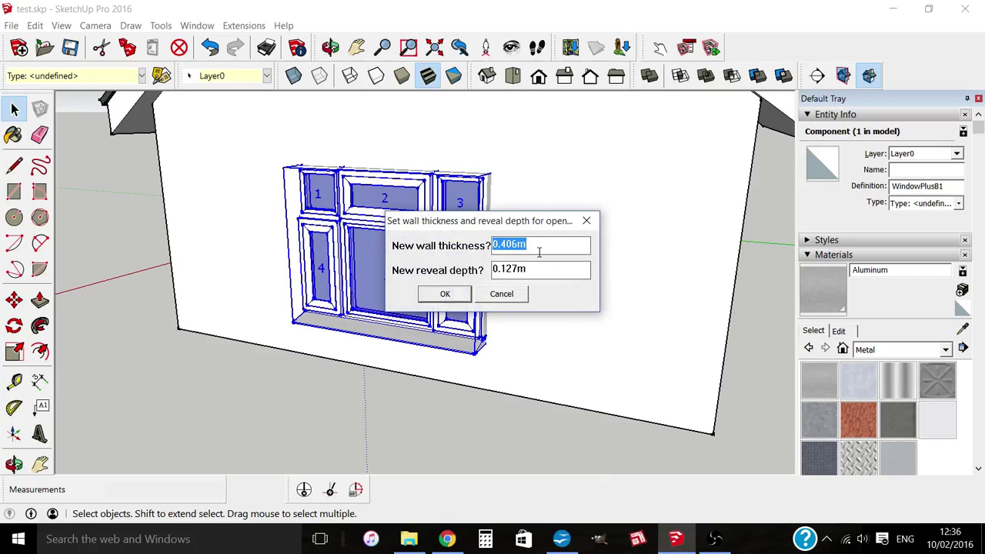
{"action": "type", "text": "0.3"}
{"action": "key", "text": "Return"}
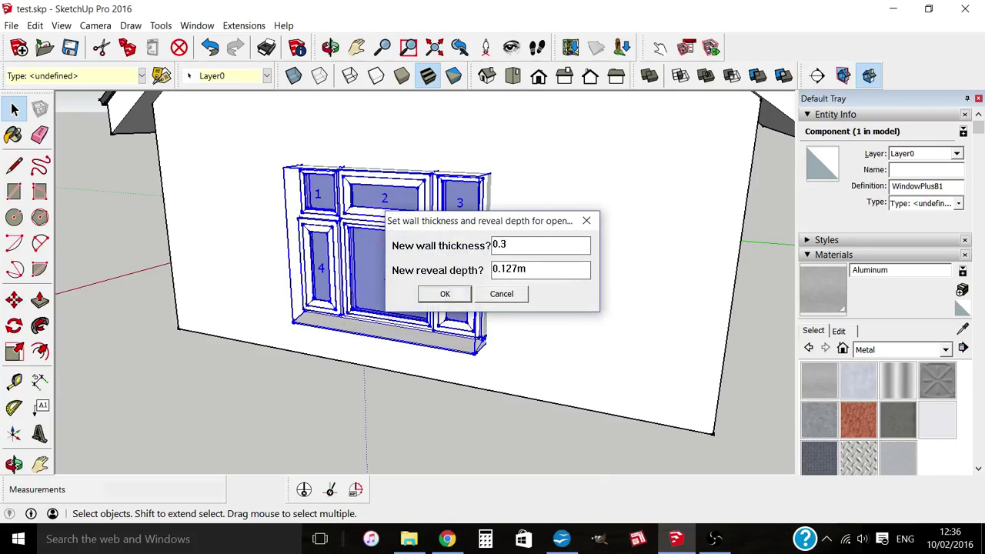
- Edit the gable window again to turn its text on and start assigning casement opening arrows
{"action": "middle_click_drag", "start_coordinate": [539, 253], "coordinate": [334, 180]}
{"action": "right_click", "coordinate": [373, 224]}
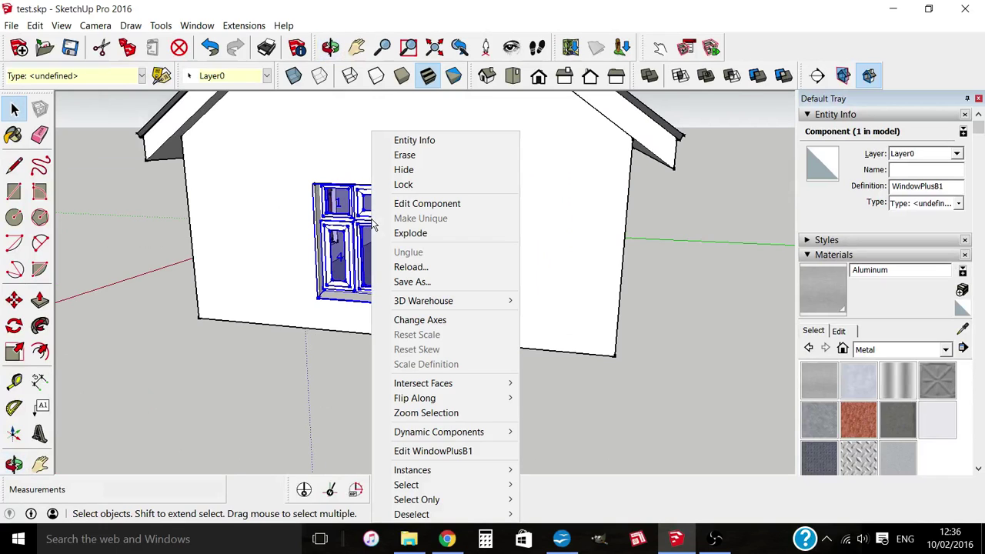
{"action": "left_click", "coordinate": [484, 451]}
{"action": "left_click", "coordinate": [555, 265]}
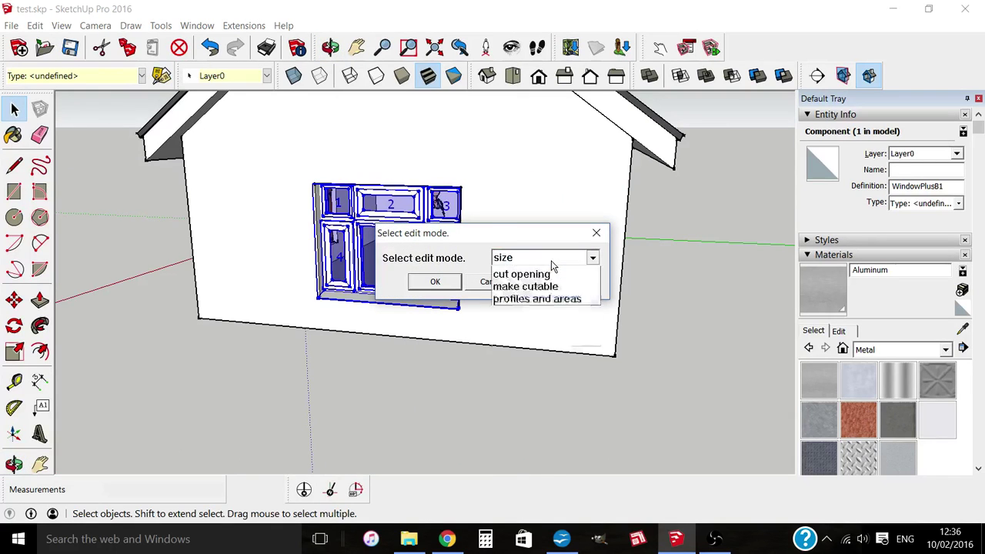
{"action": "left_click", "coordinate": [539, 272]}
{"action": "left_click", "coordinate": [416, 283]}
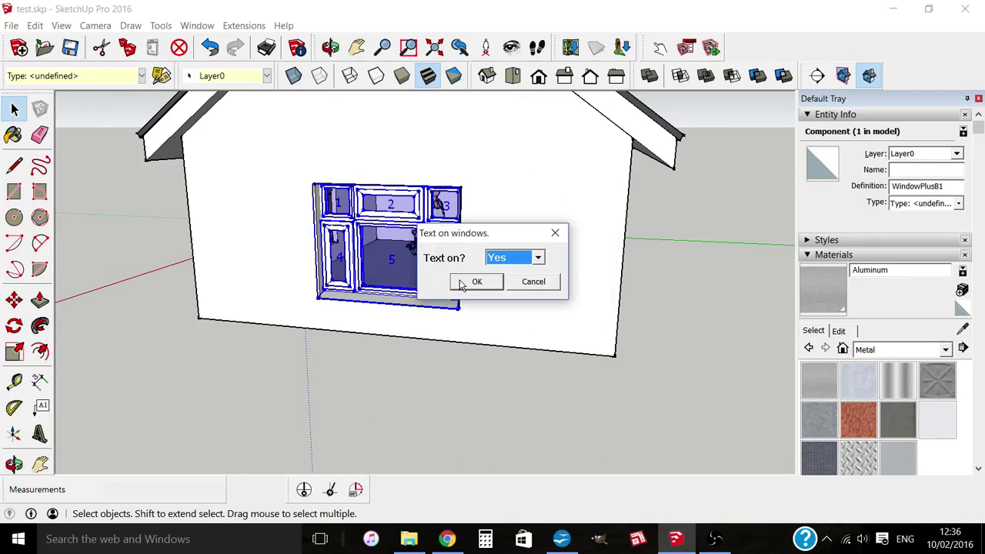
{"action": "left_click", "coordinate": [466, 283]}
{"action": "left_click", "coordinate": [395, 281]}
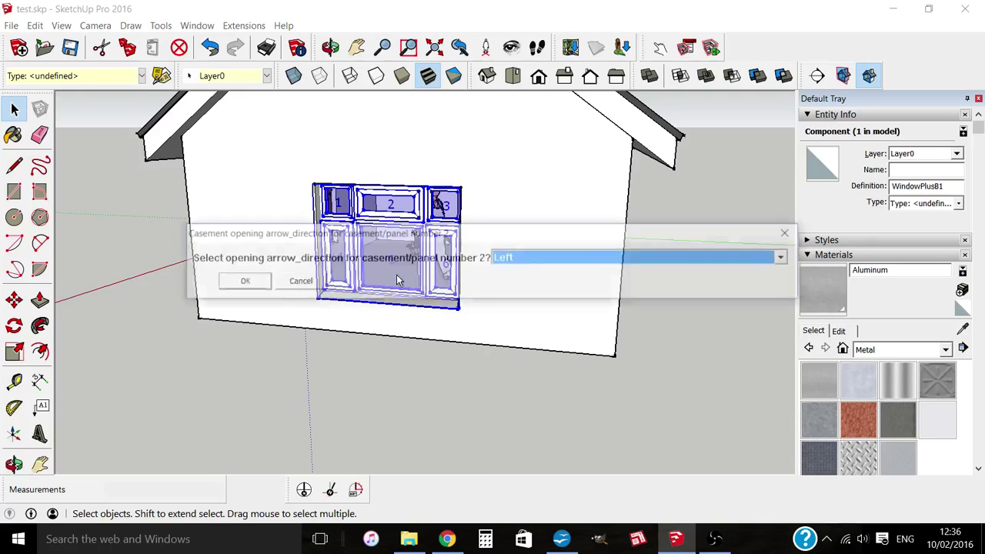
- Set the opening arrow direction of casement 2 to Up
{"action": "left_click_drag", "start_coordinate": [435, 234], "coordinate": [442, 296]}
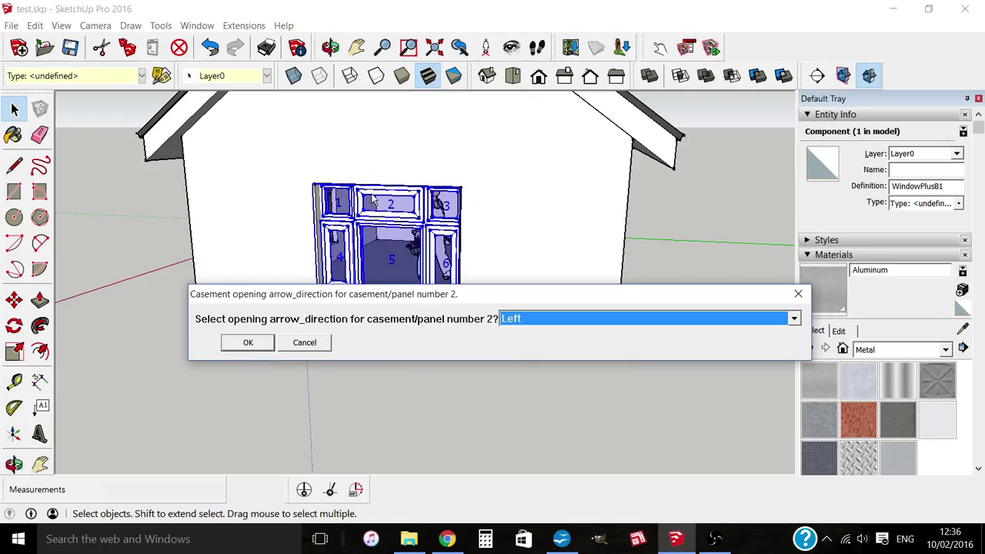
{"action": "left_click", "coordinate": [535, 321]}
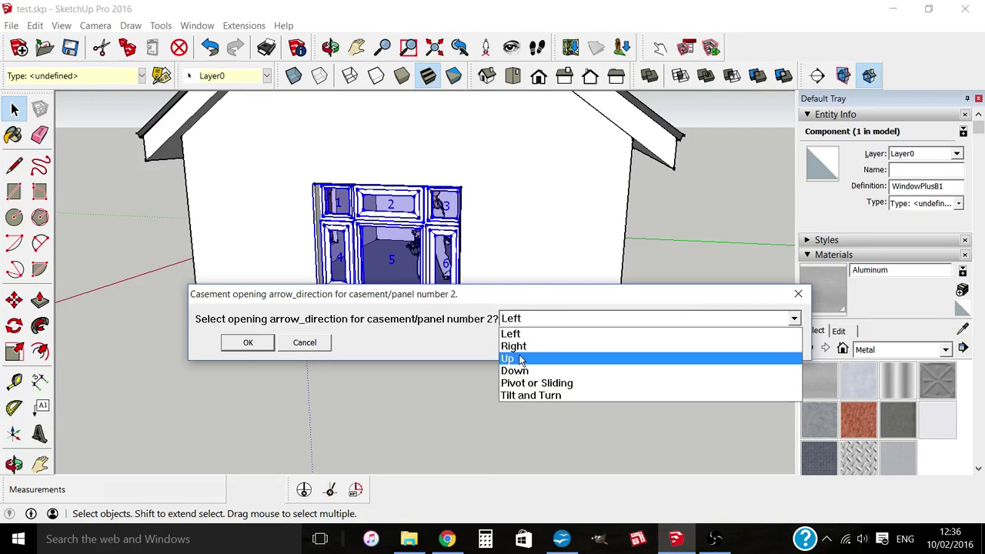
{"action": "left_click", "coordinate": [524, 356]}
{"action": "left_click", "coordinate": [261, 344]}
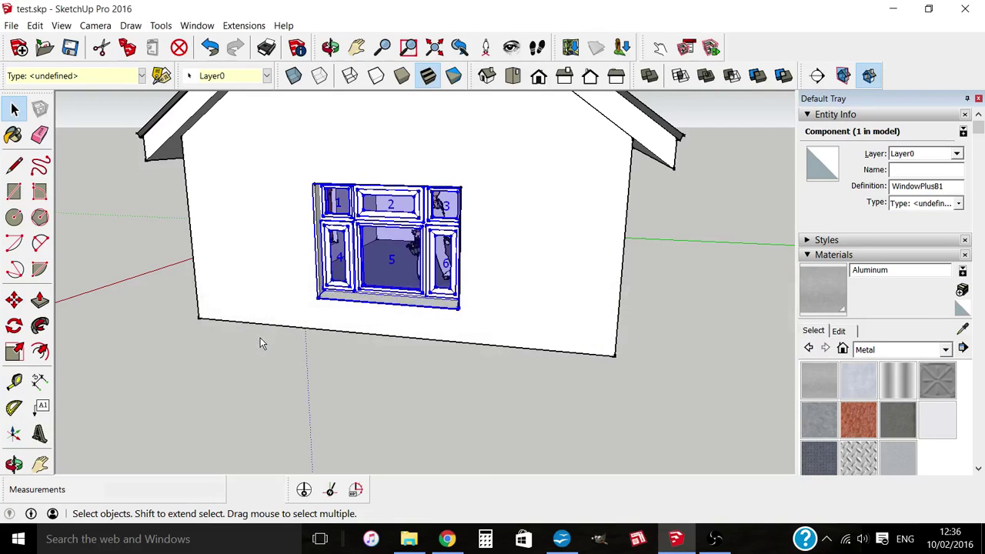
- Set the opening arrow direction of casement 4 to Left and of casement 6 to Right
{"action": "mouse_move", "coordinate": [392, 238]}
{"action": "left_mouse_down"}
{"action": "mouse_move", "coordinate": [403, 321]}
{"action": "mouse_move", "coordinate": [382, 249]}
{"action": "left_mouse_up"}
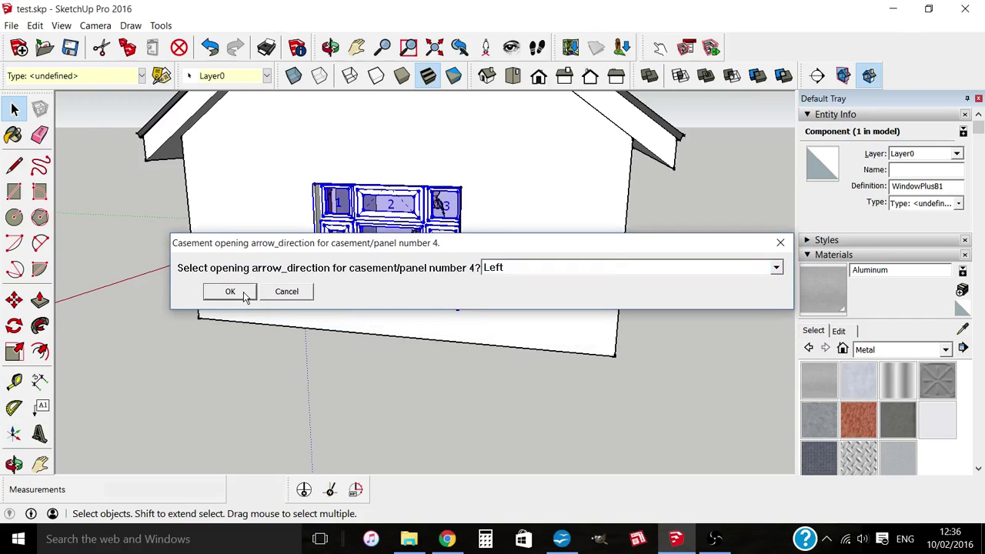
{"action": "left_click", "coordinate": [230, 291]}
{"action": "left_click", "coordinate": [241, 281]}
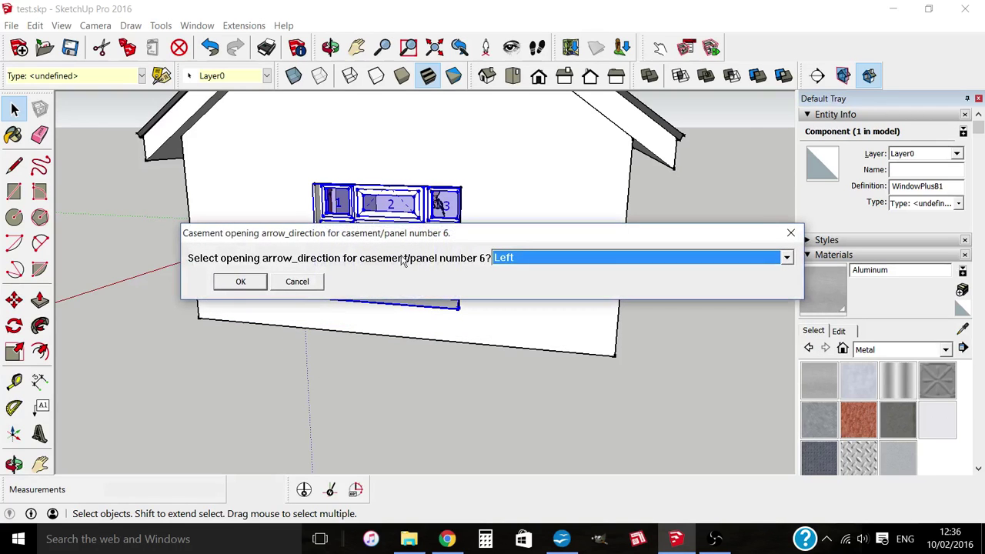
{"action": "left_click", "coordinate": [500, 258]}
{"action": "left_click", "coordinate": [509, 282]}
{"action": "left_click", "coordinate": [250, 286]}
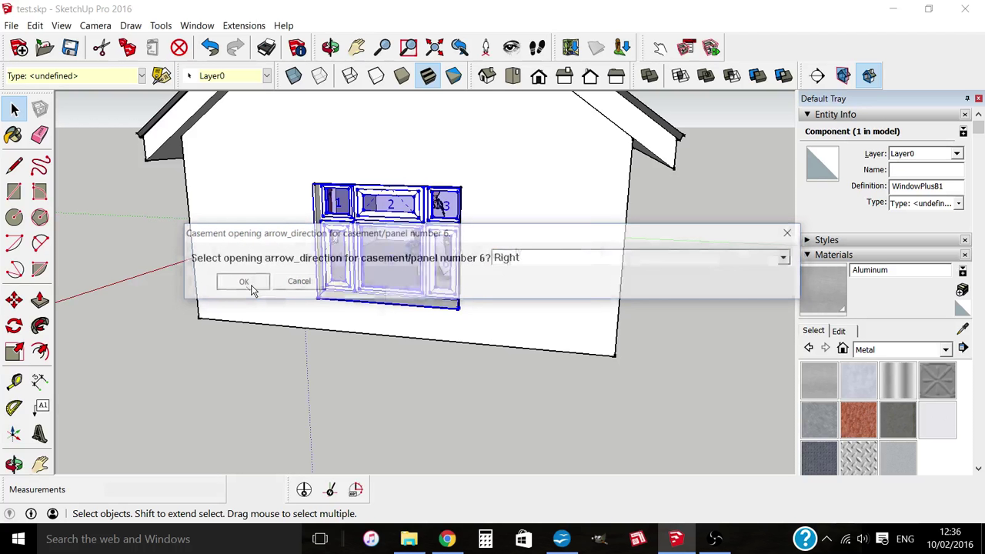
{"action": "left_click", "coordinate": [499, 305]}
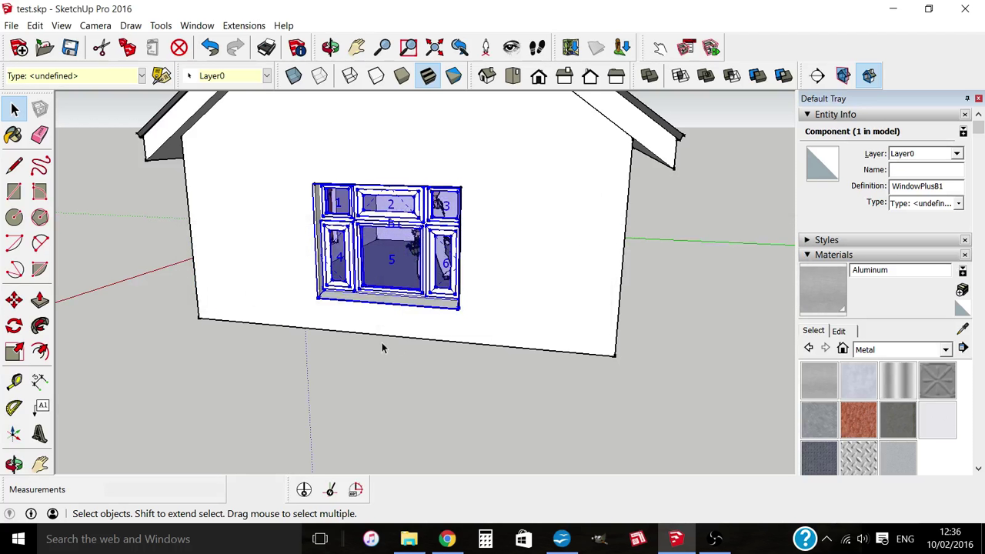
{"action": "middle_click_drag", "start_coordinate": [382, 343], "coordinate": [518, 326]}
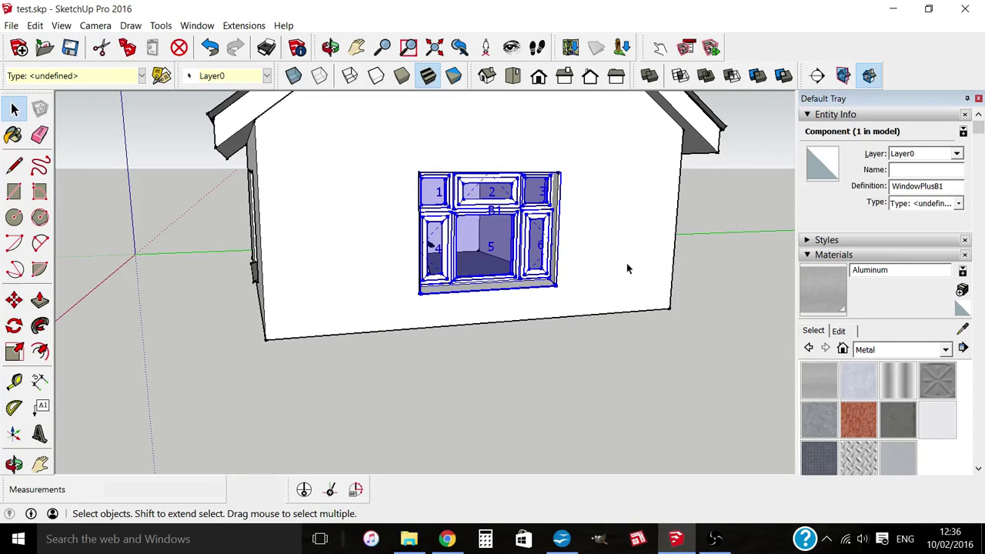
{"action": "left_click", "coordinate": [715, 539]}
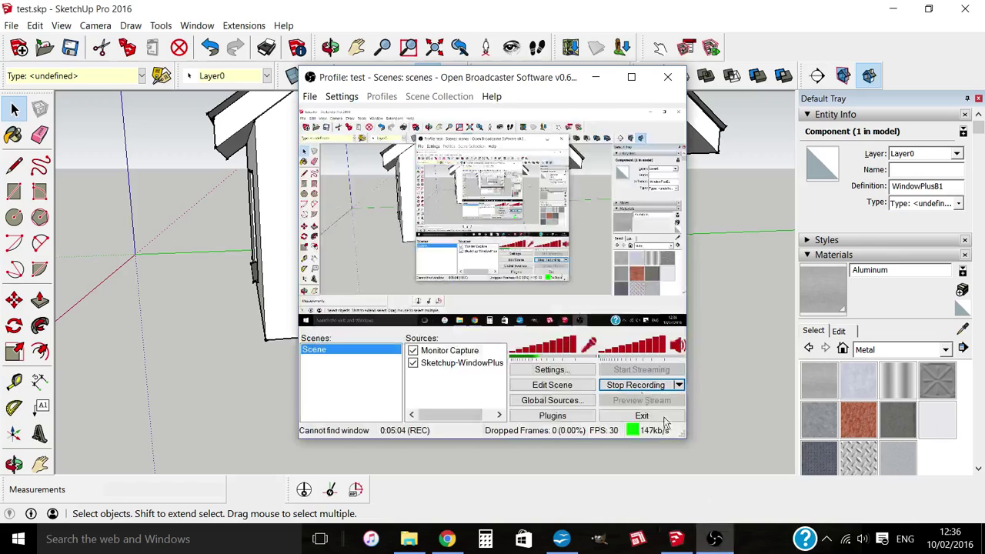